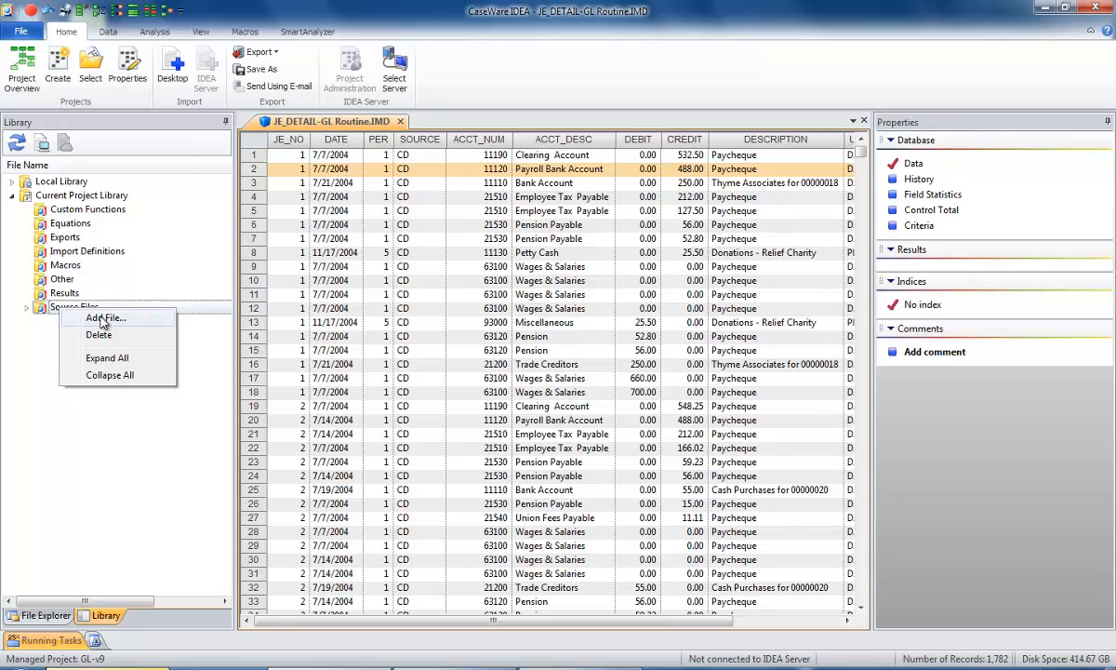
Check which files can be added to the project library's Source Files folder, without adding one.
left_click(102, 317)
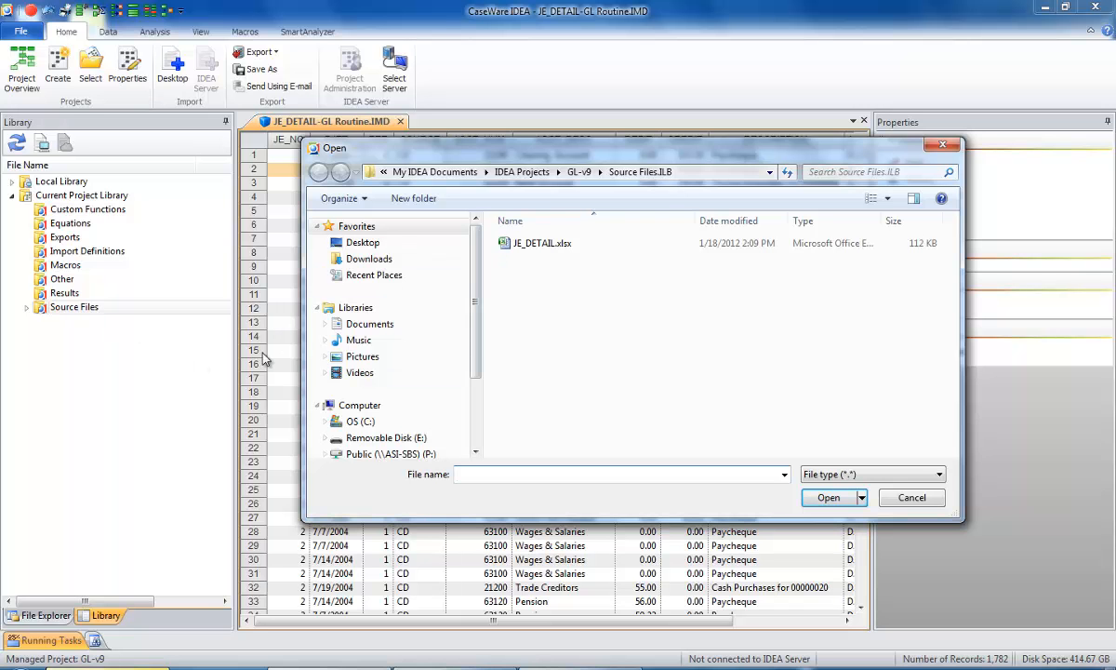
left_click(911, 499)
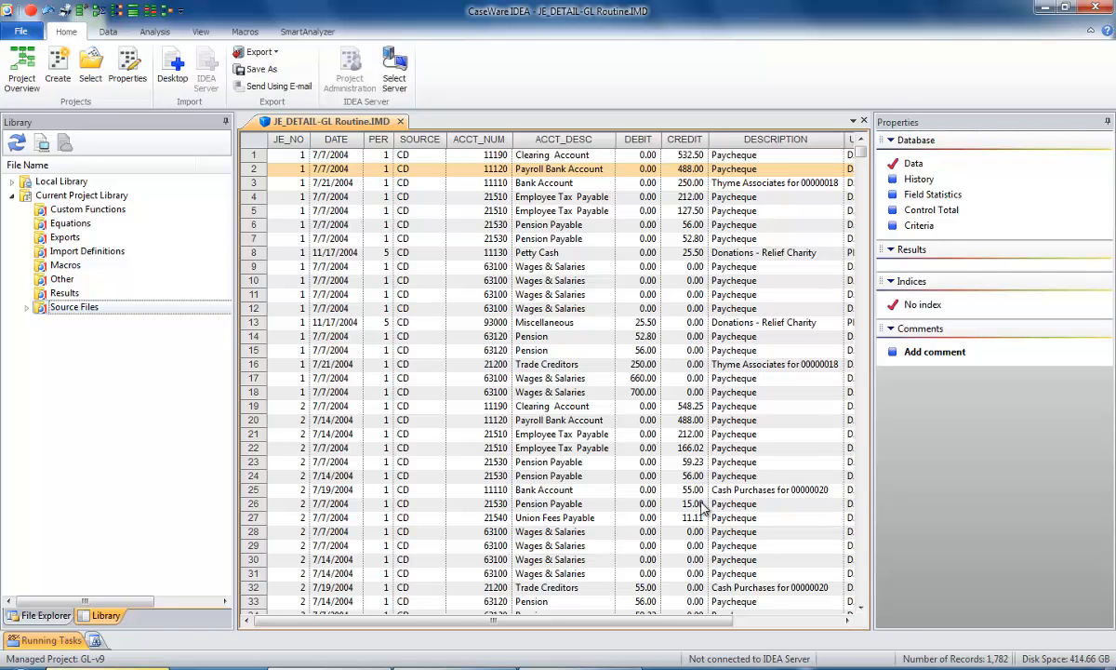
Show the File Explorer pane and narrow it and the Properties pane to give the database columns more room.
left_click(39, 616)
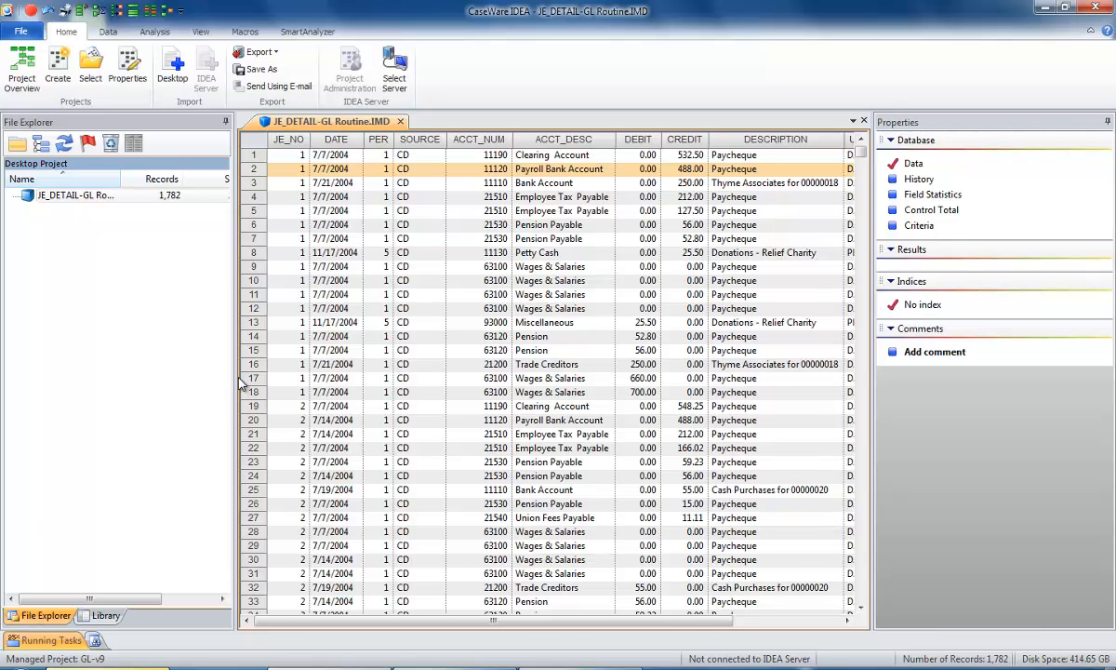
left_click_drag(233, 377, 119, 388)
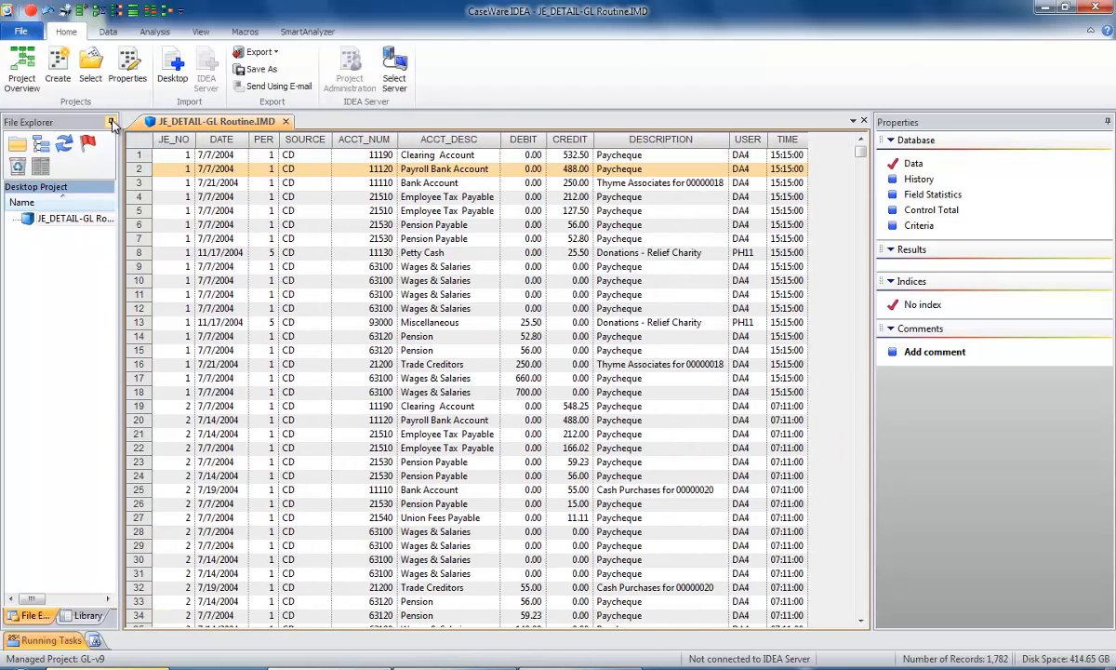
left_click(111, 124)
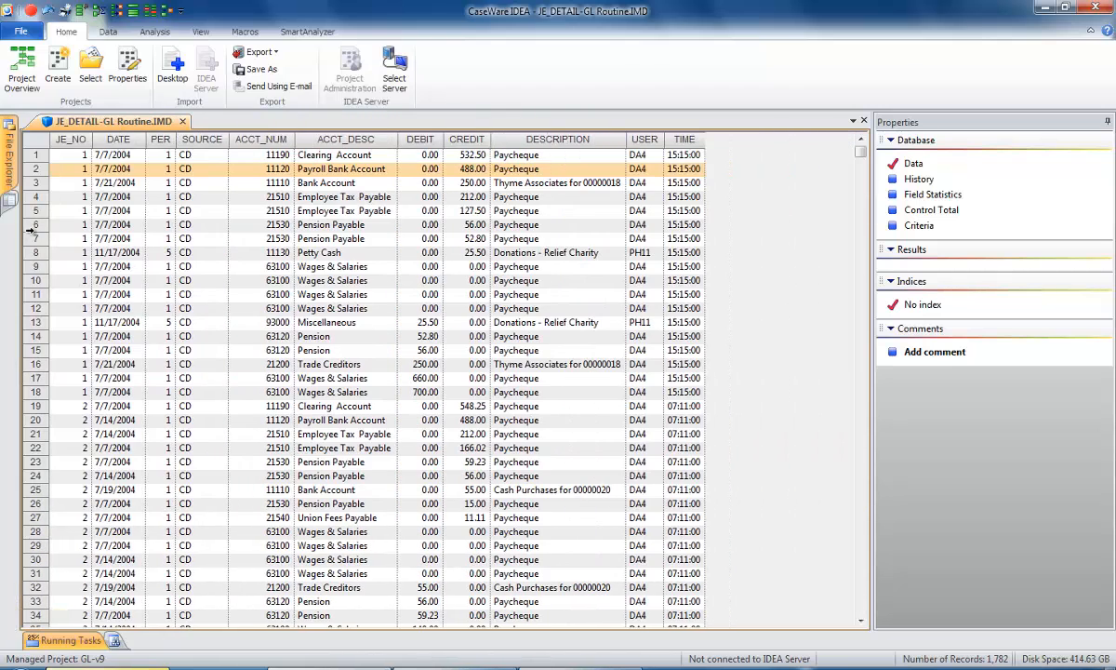
mouse_move(9, 158)
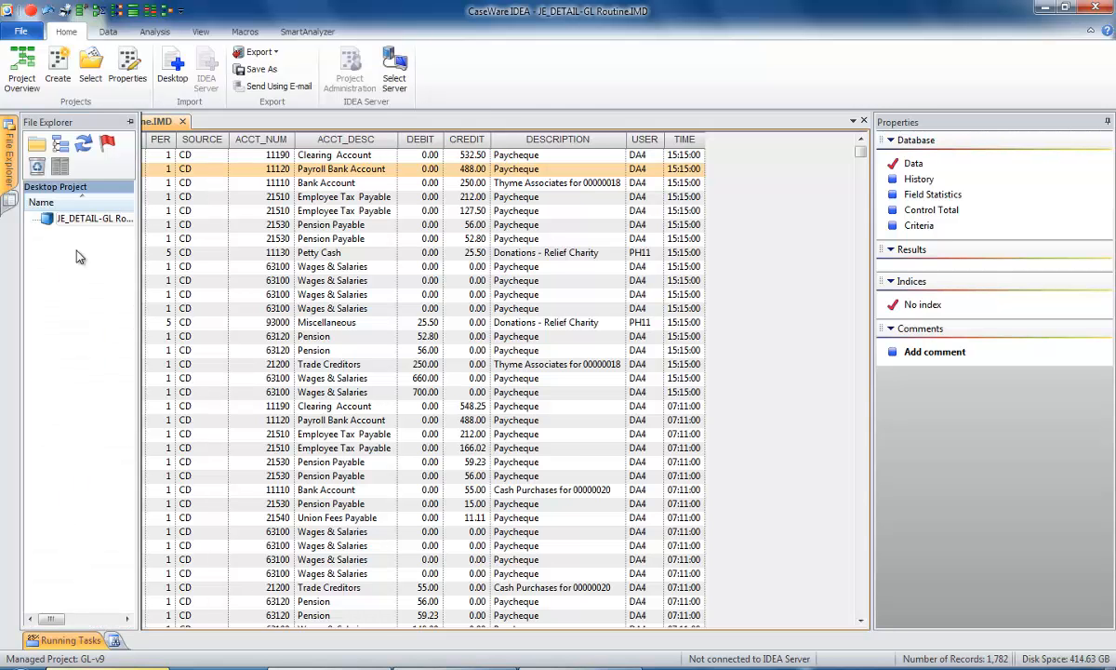
left_click(130, 124)
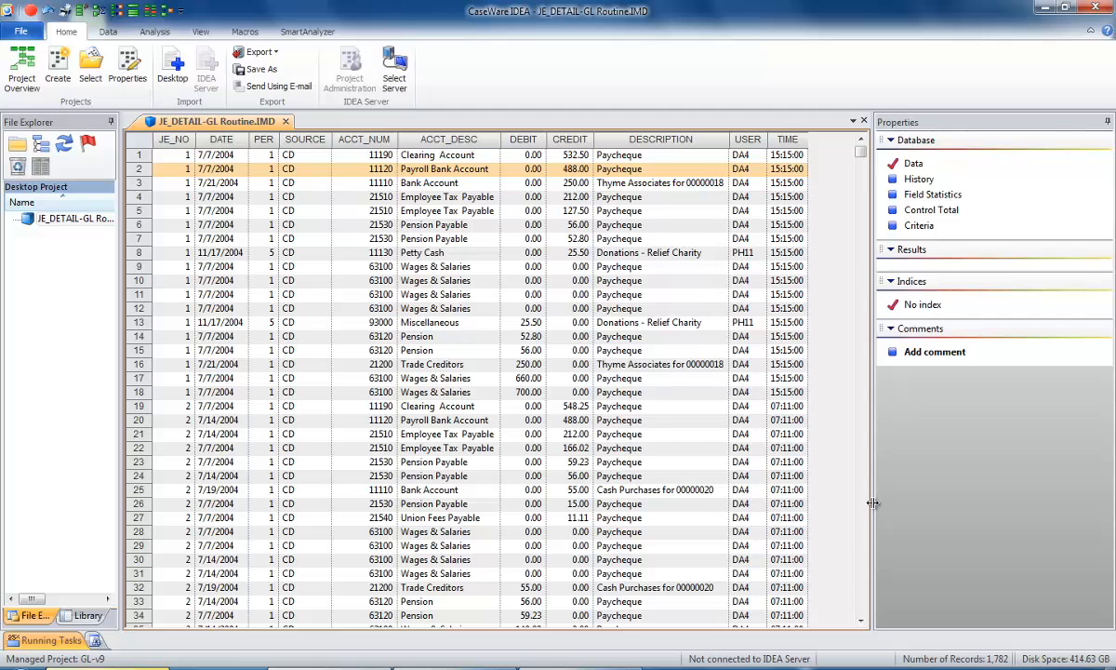
mouse_move(872, 503)
left_mouse_down()
mouse_move(925, 504)
mouse_move(822, 511)
mouse_move(888, 510)
left_mouse_up()
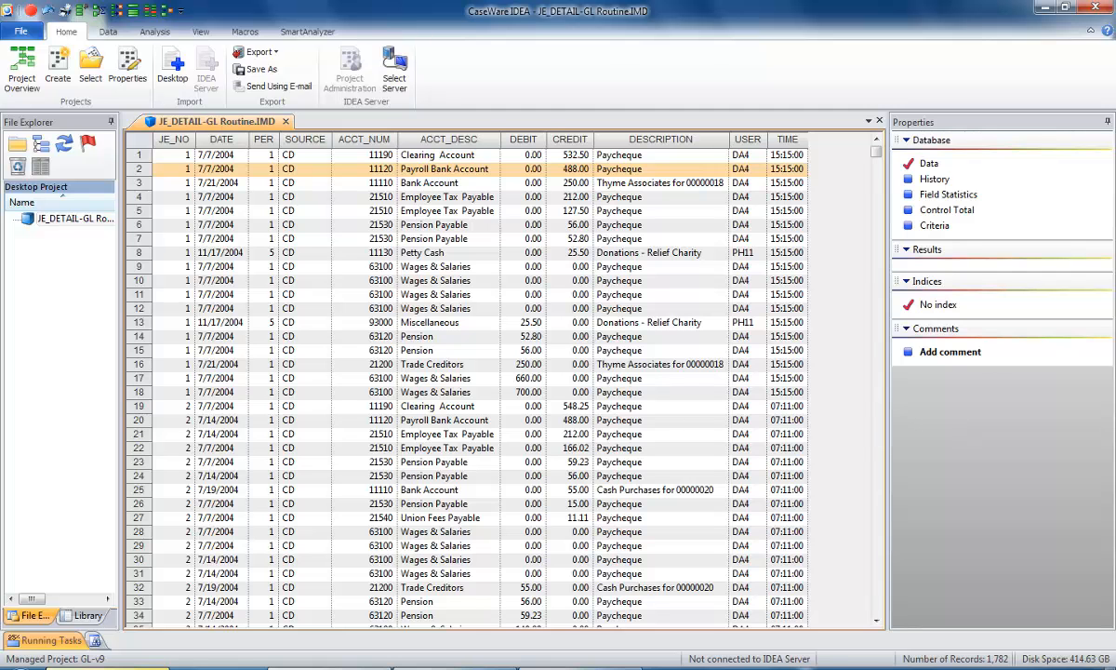
right_click(335, 380)
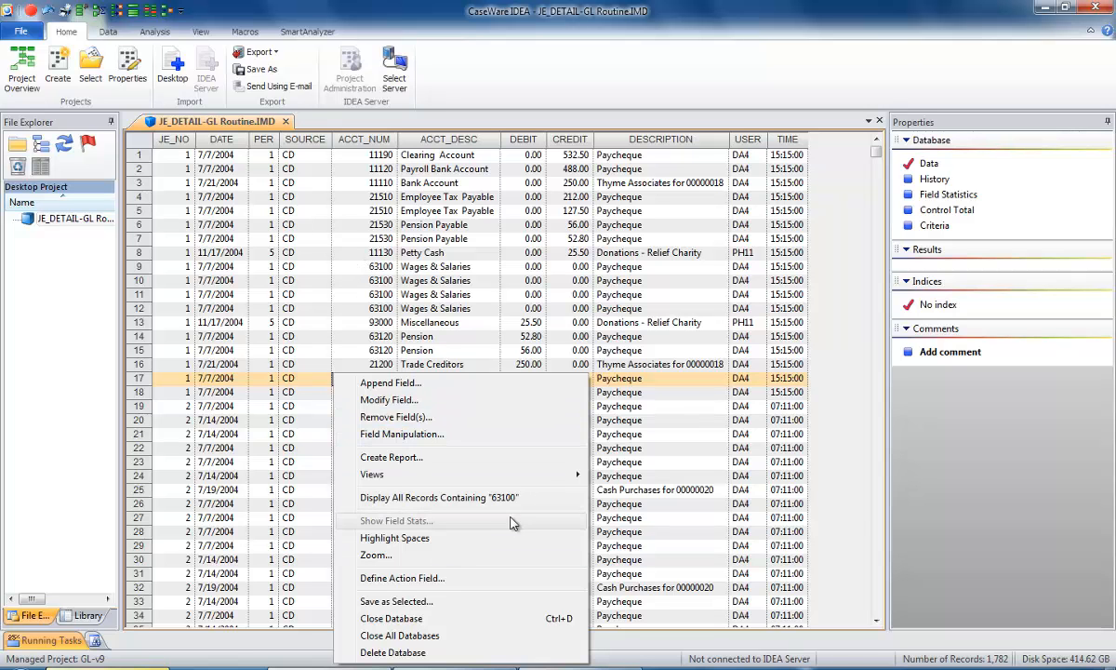
left_click(415, 435)
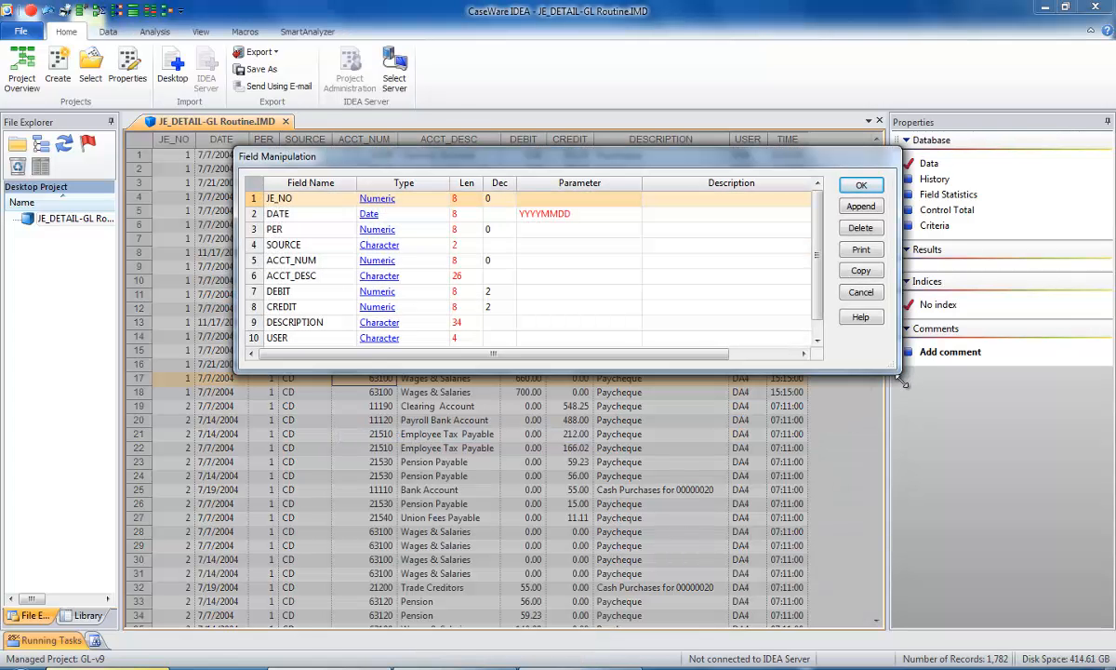
left_click_drag(899, 370, 909, 408)
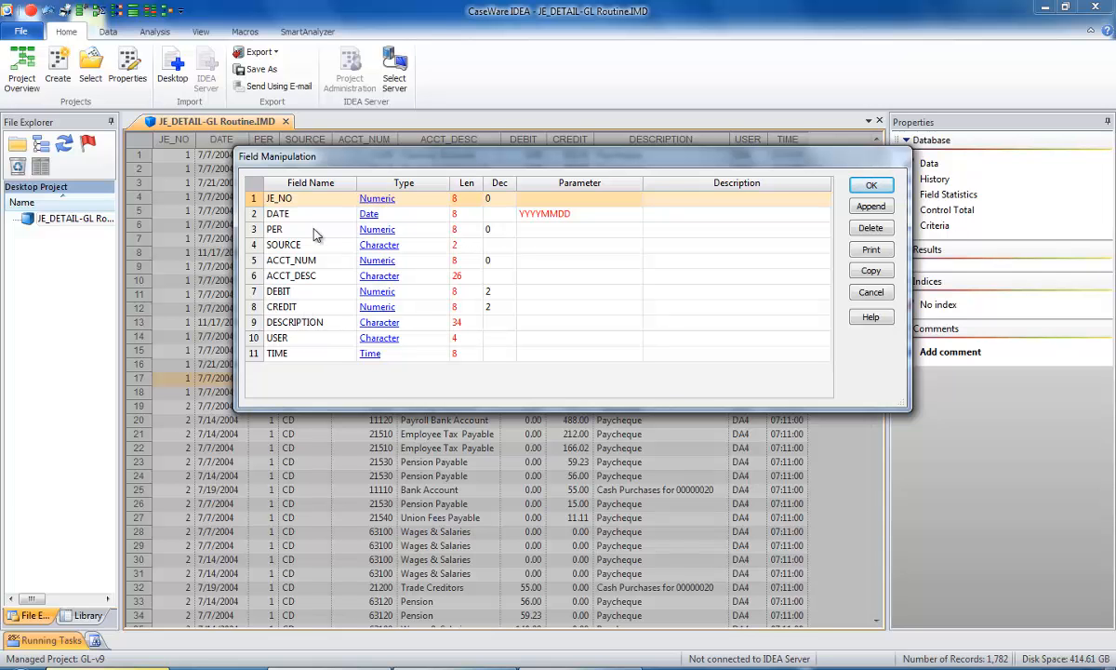
left_click(288, 201)
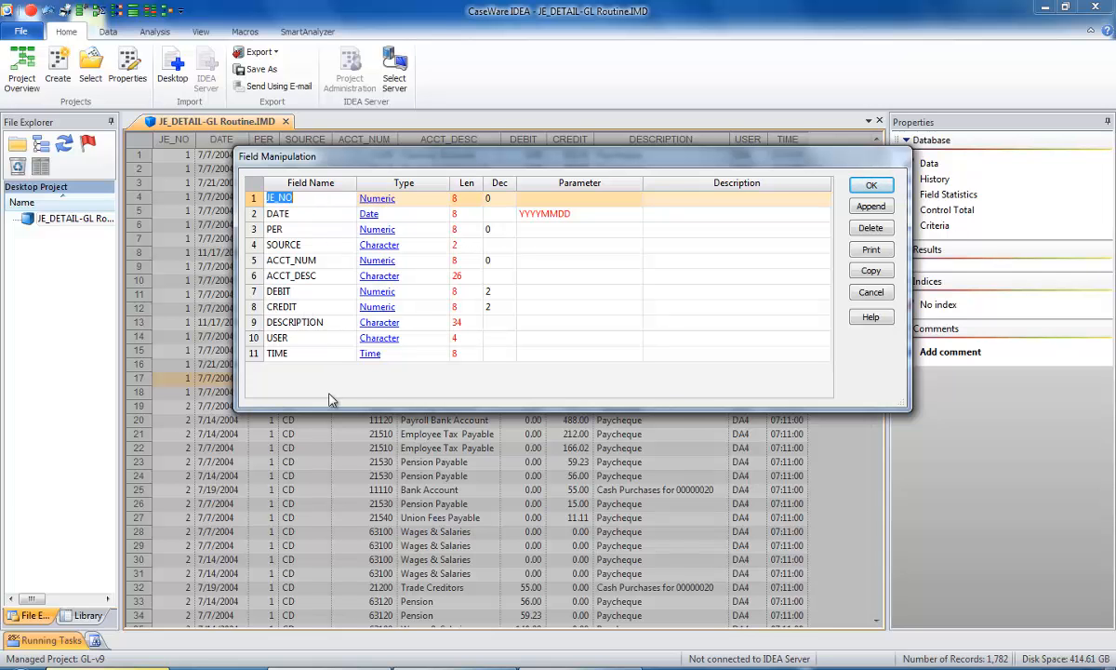
type(";LL")
type(";")
left_click(373, 213)
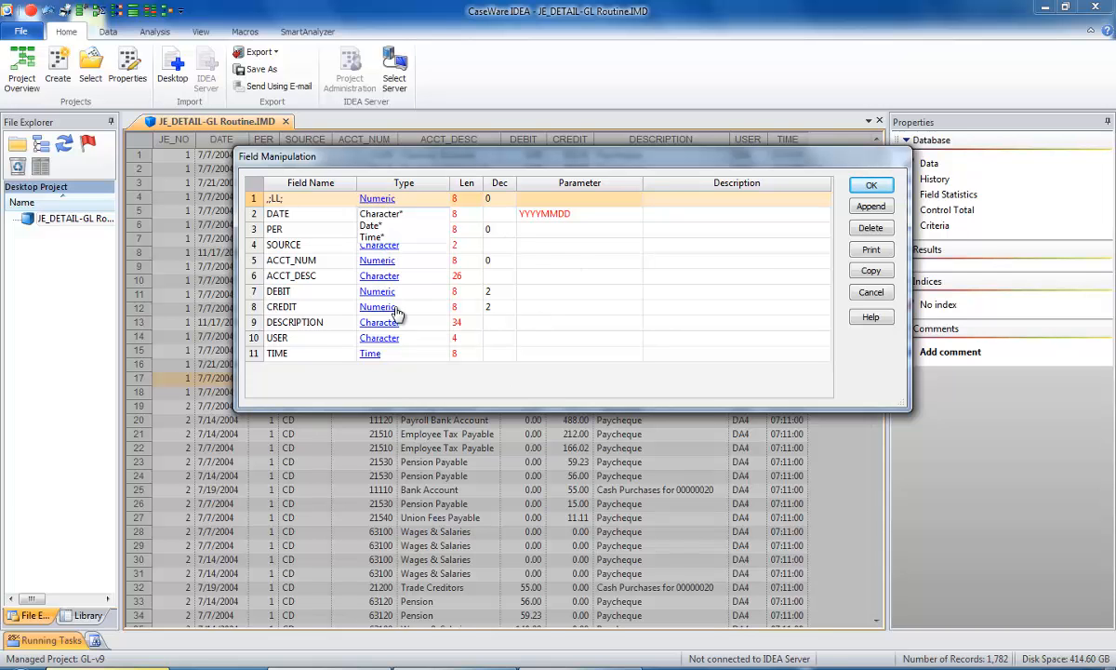
left_click(872, 293)
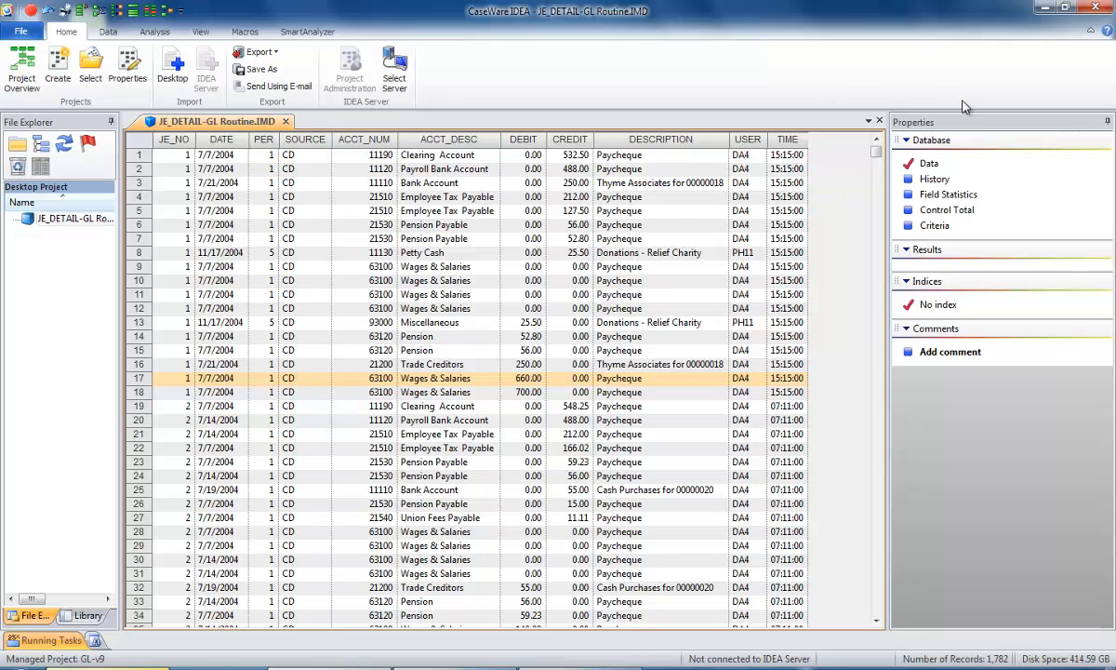
Create field statistics for all fields of JE_DETAIL-GL Routine and narrow the field list so every statistics column fits.
left_click(950, 195)
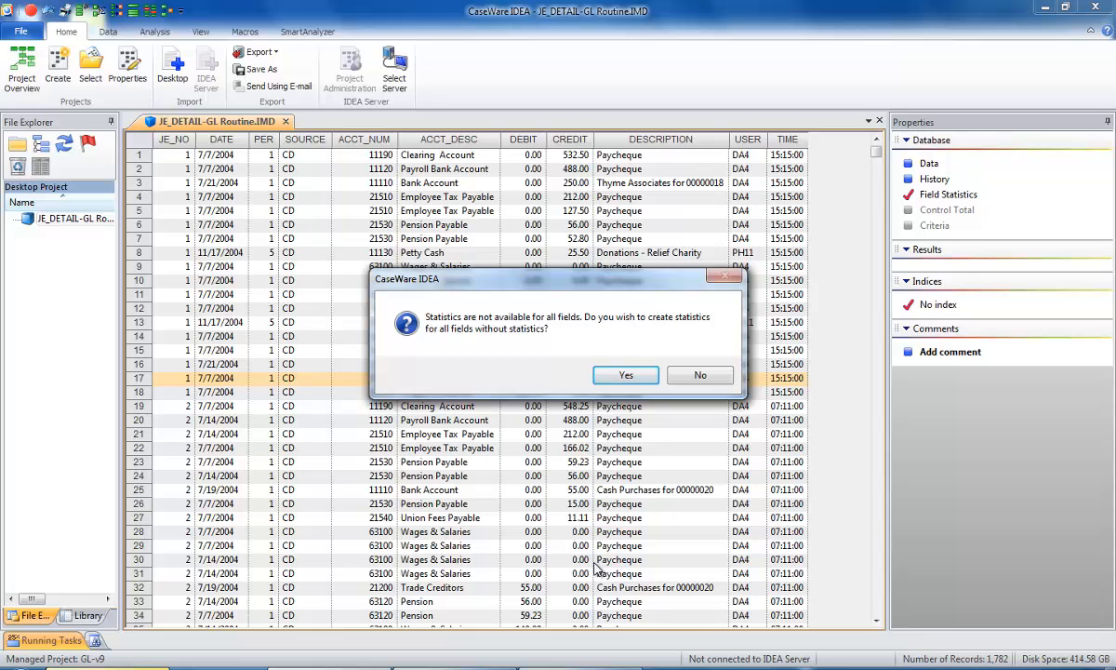
left_click(625, 376)
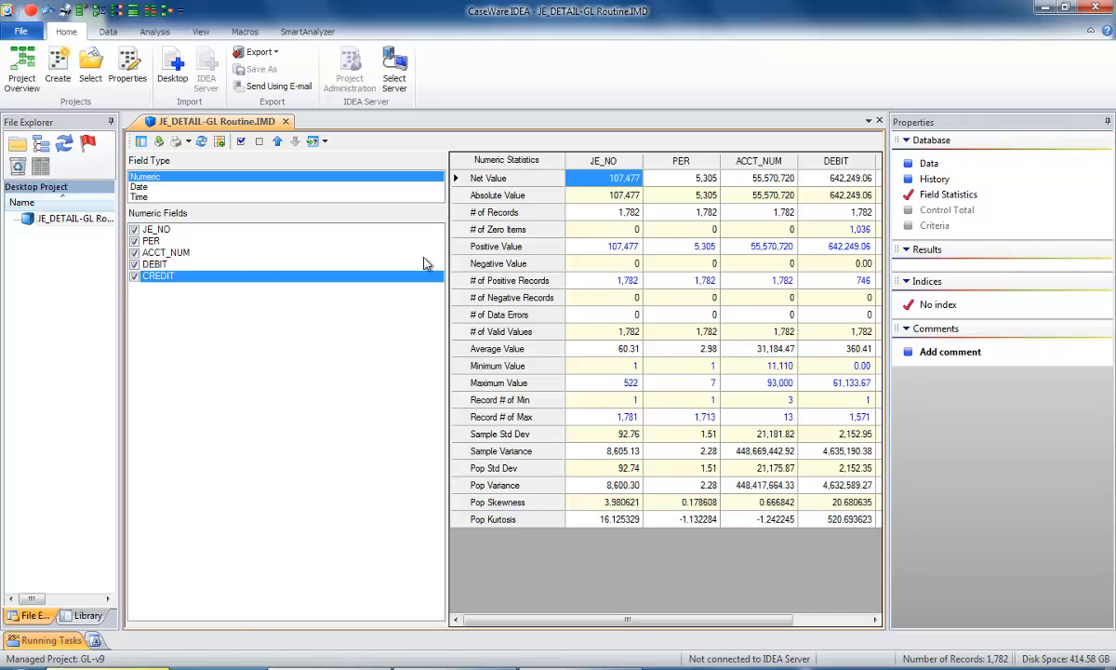
left_click_drag(240, 291, 239, 283)
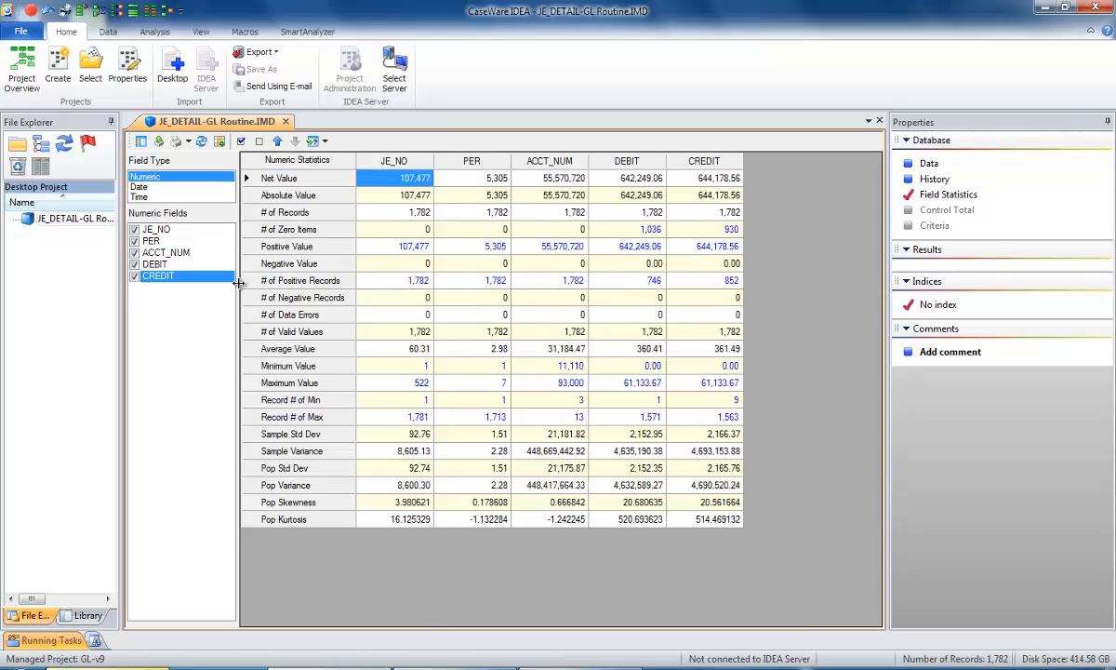
Look through the Date and Time field type statistics and return to the Numeric ones.
left_click(140, 188)
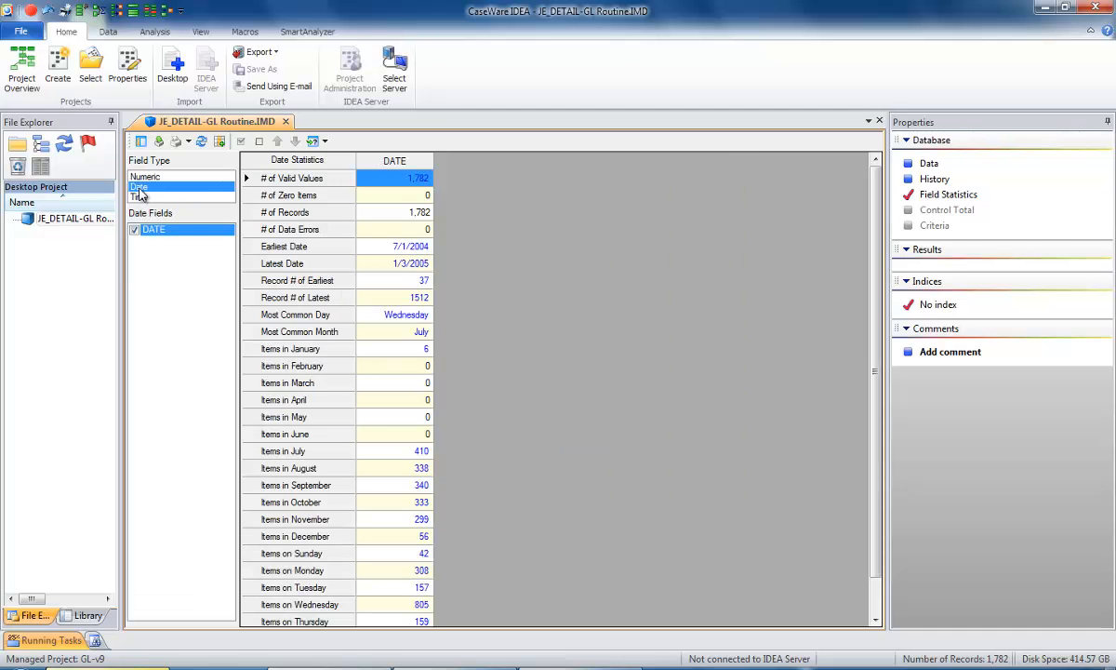
left_click(140, 196)
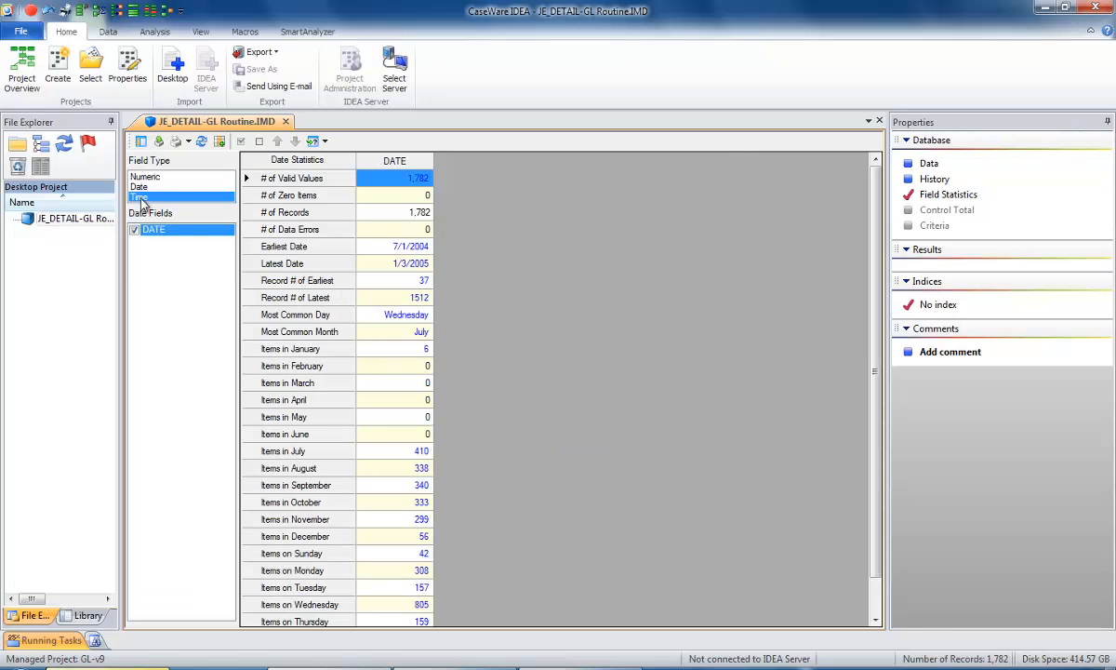
left_click(153, 179)
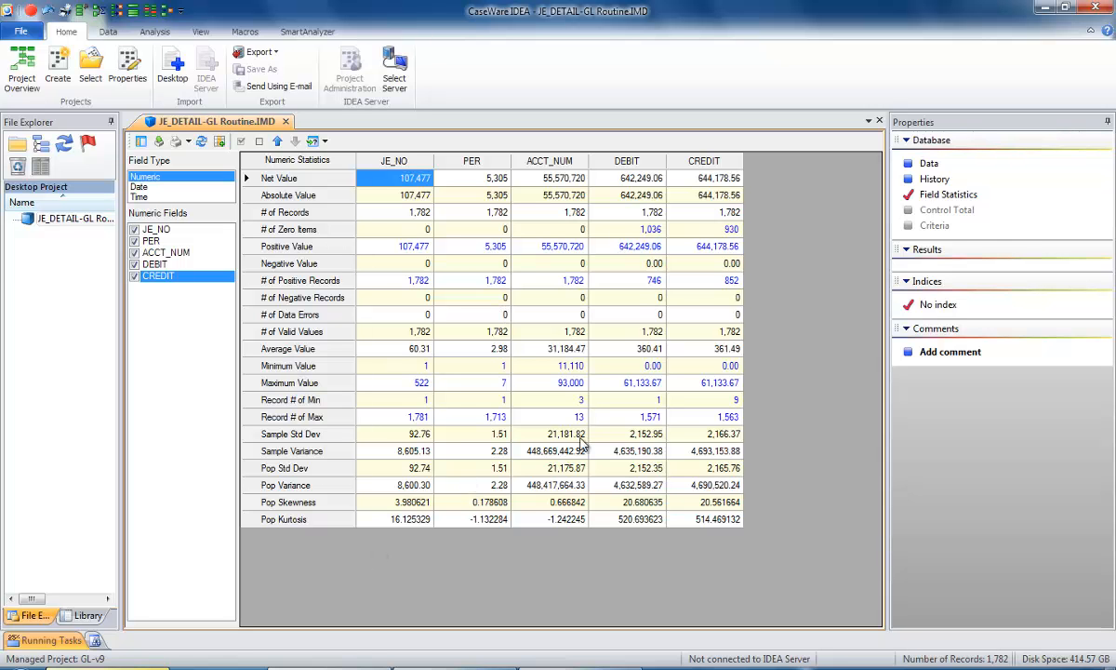
Limit the numeric statistics to the DEBIT and CREDIT fields only.
left_click(261, 142)
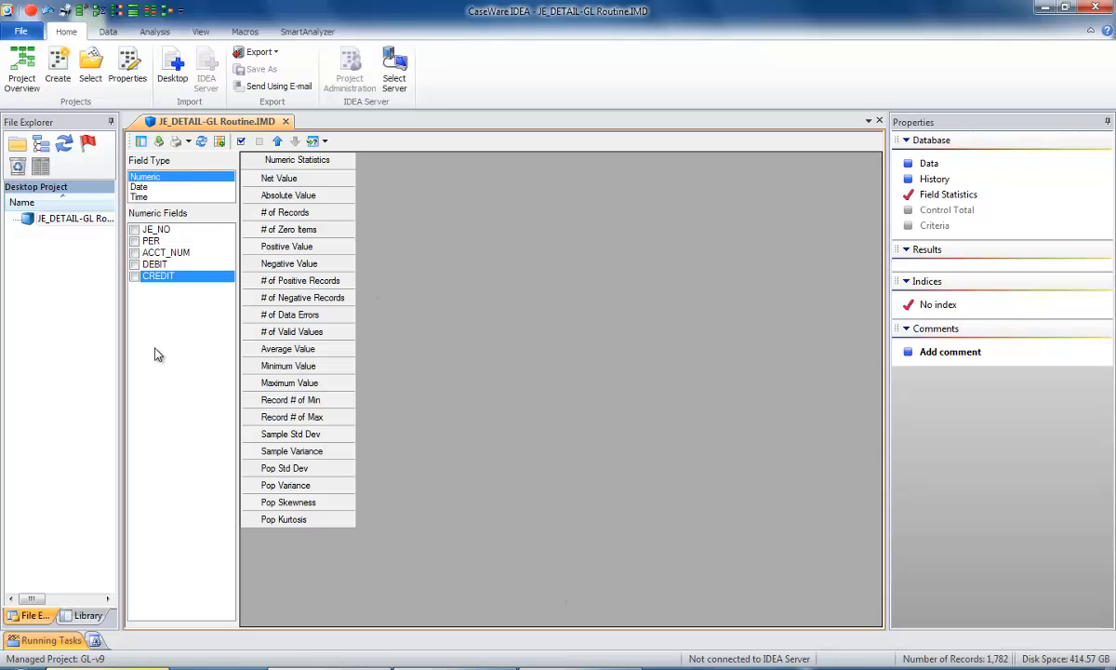
left_click(133, 275)
left_click(136, 265)
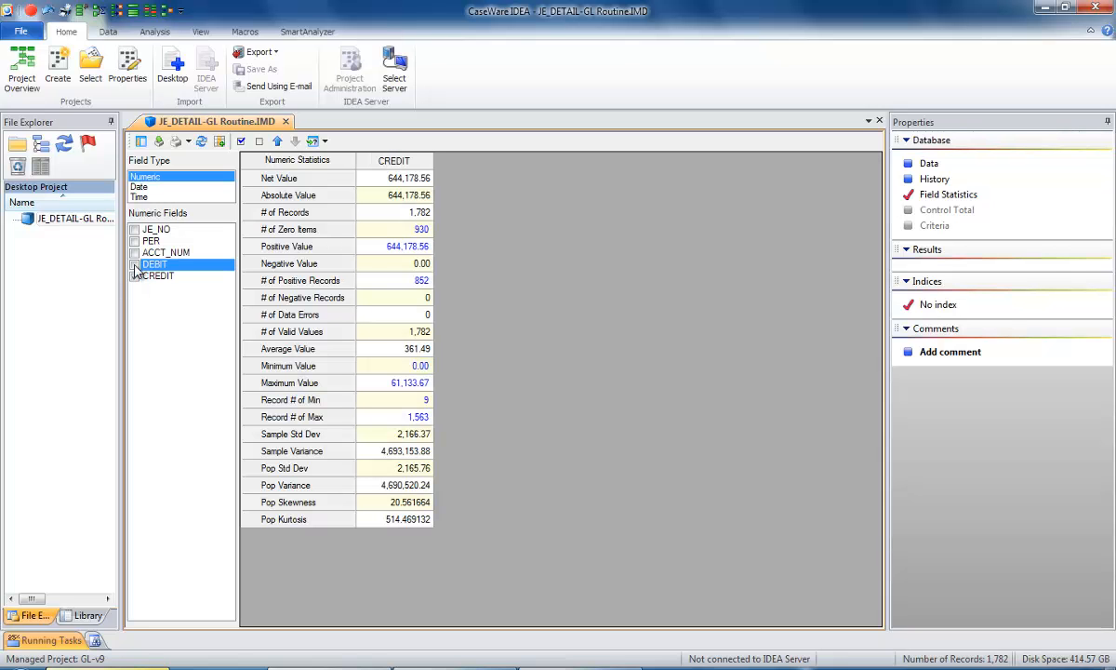
left_click(134, 264)
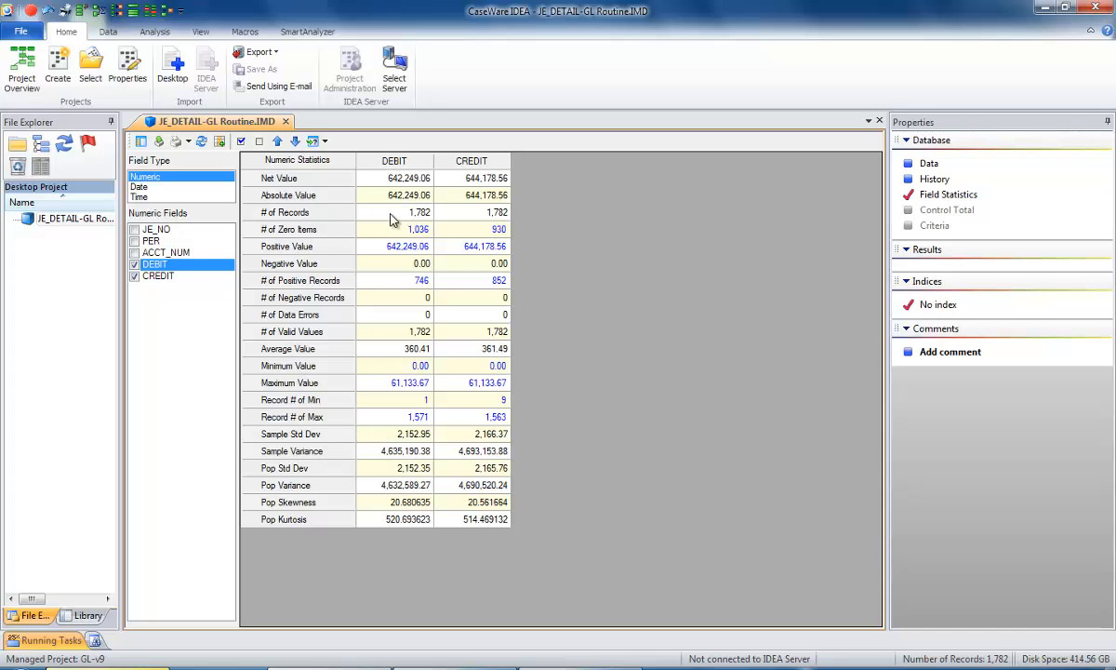
View the record behind the maximum DEBIT value and close its results window.
double_click(419, 417)
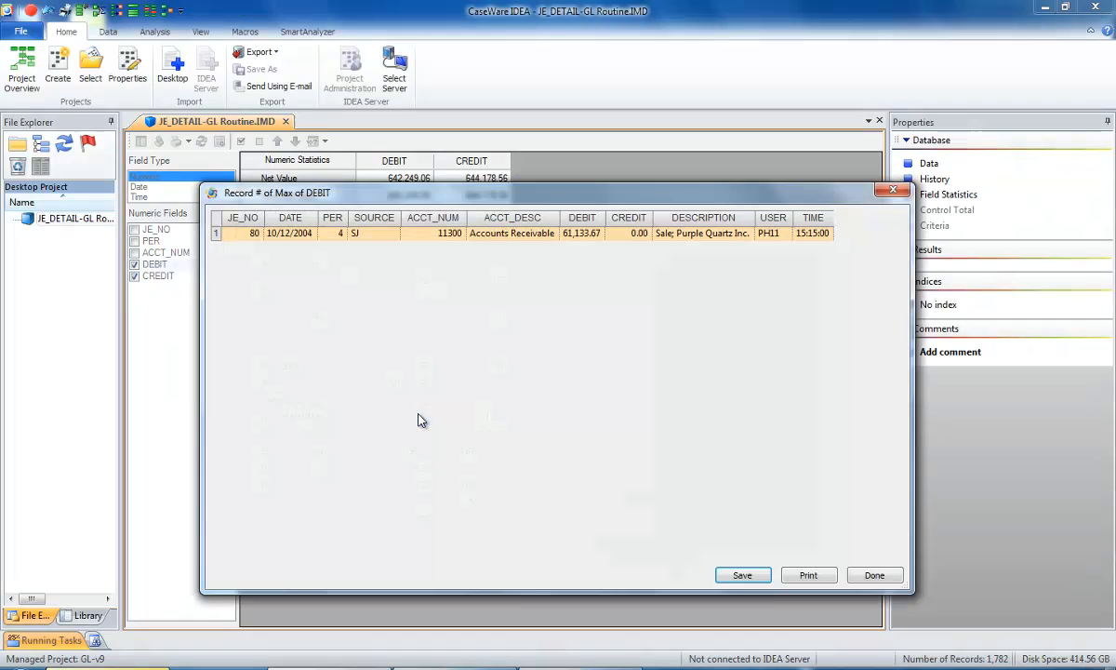
left_click(874, 575)
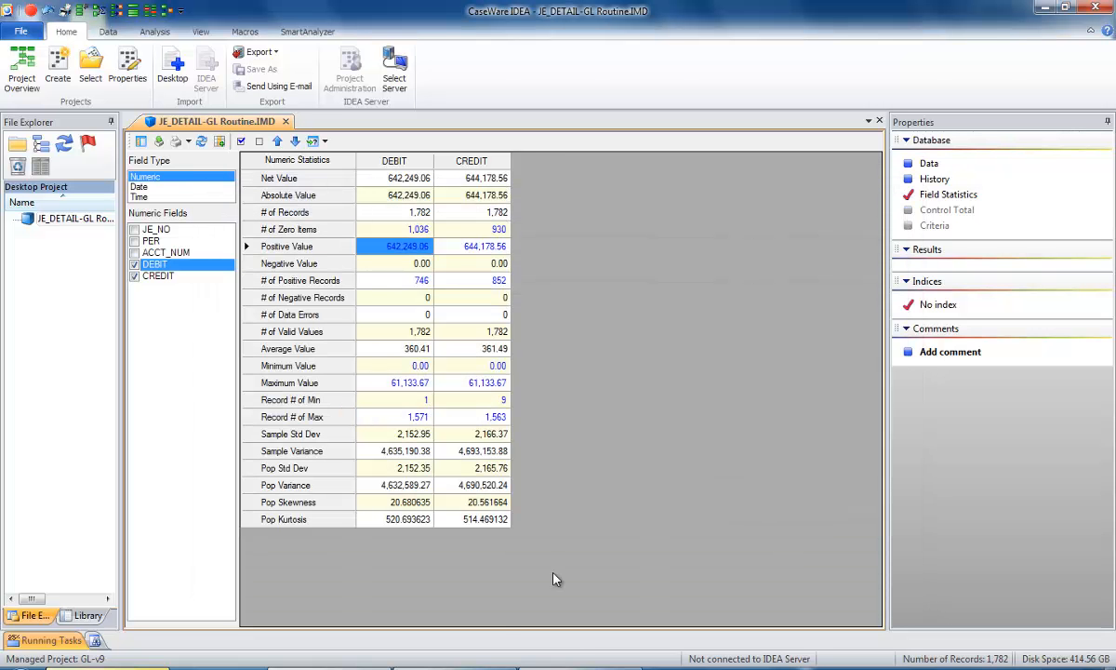
List the records dated on a Sunday from the DATE field statistics and widen the results window.
left_click(139, 188)
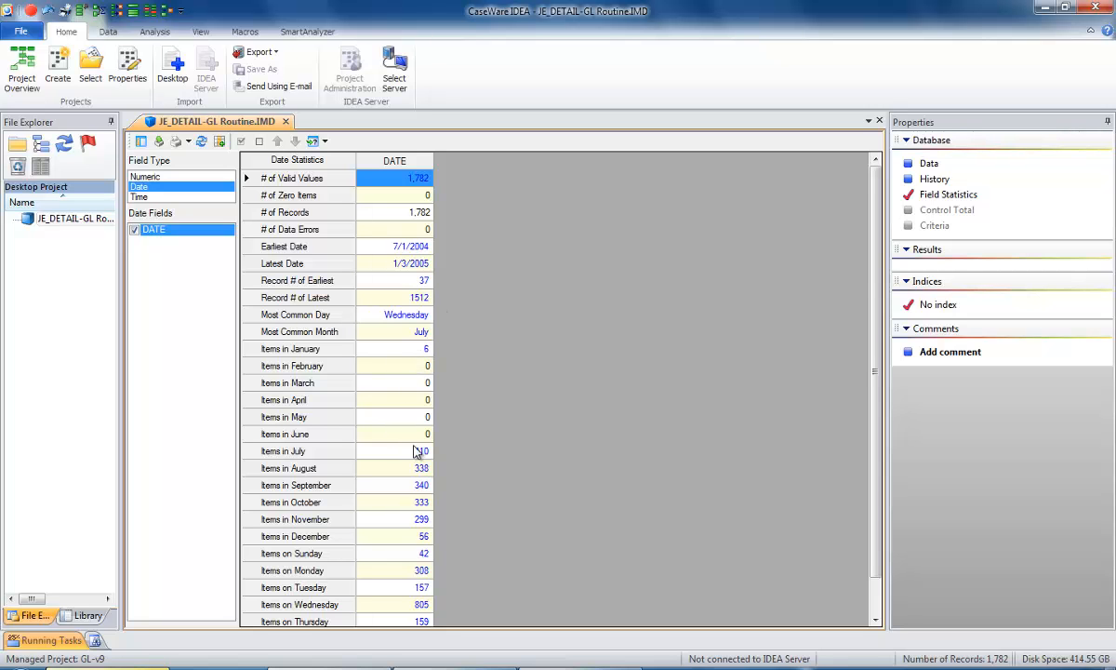
scroll(758, 596, "down", 1)
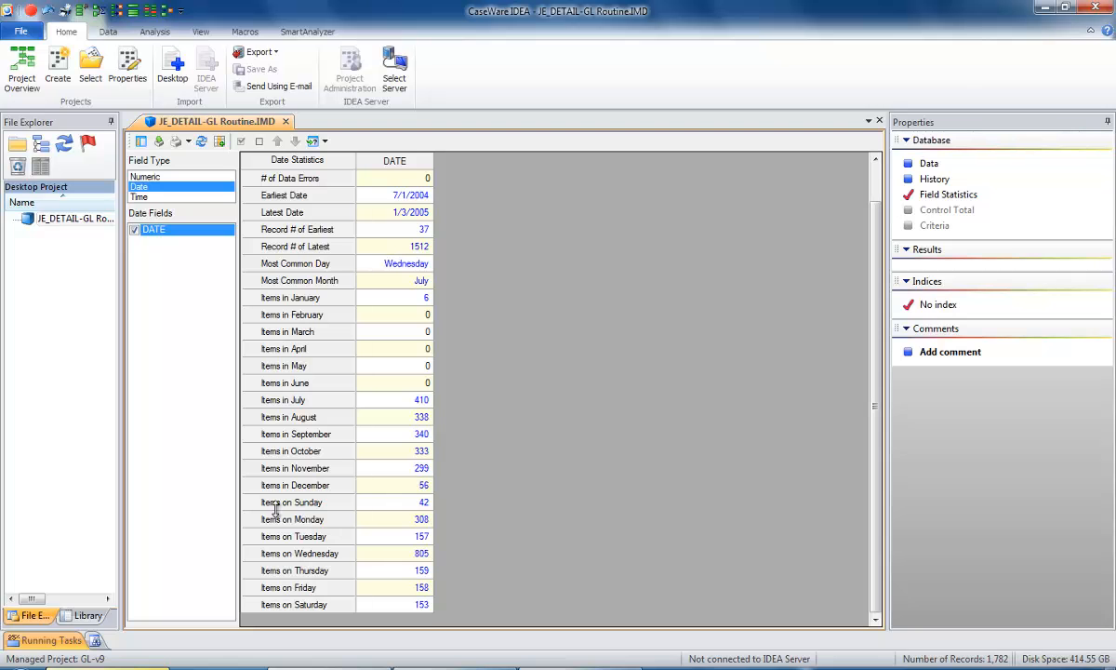
left_click(424, 503)
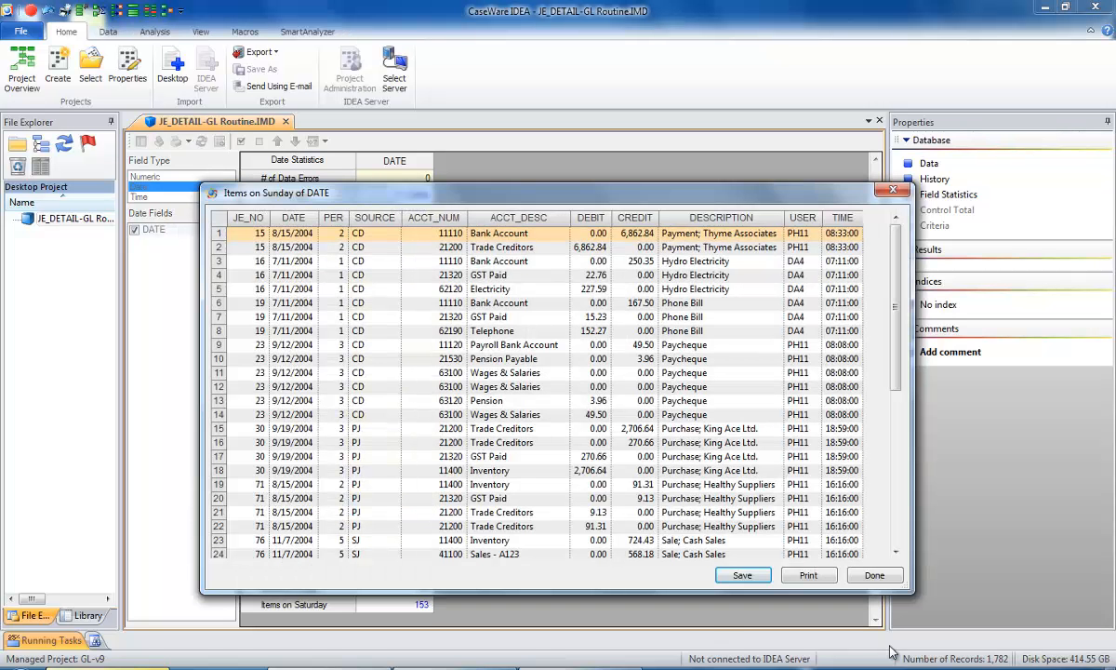
left_click_drag(914, 586, 968, 600)
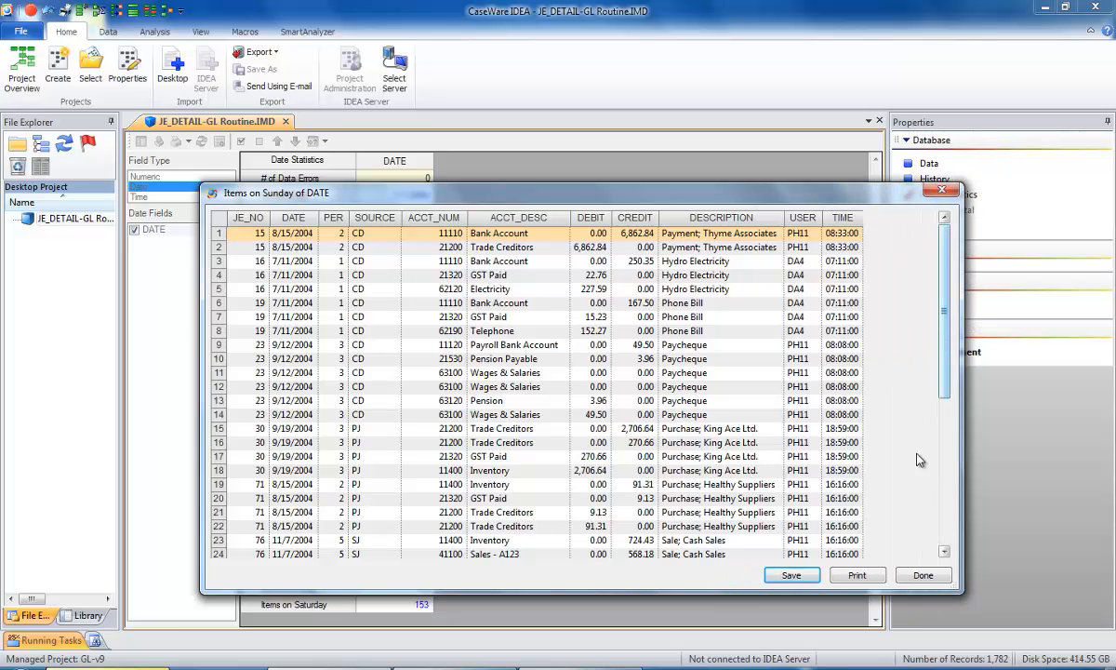
Save the listed Sunday records as a new database named "items on sunday".
left_click(806, 577)
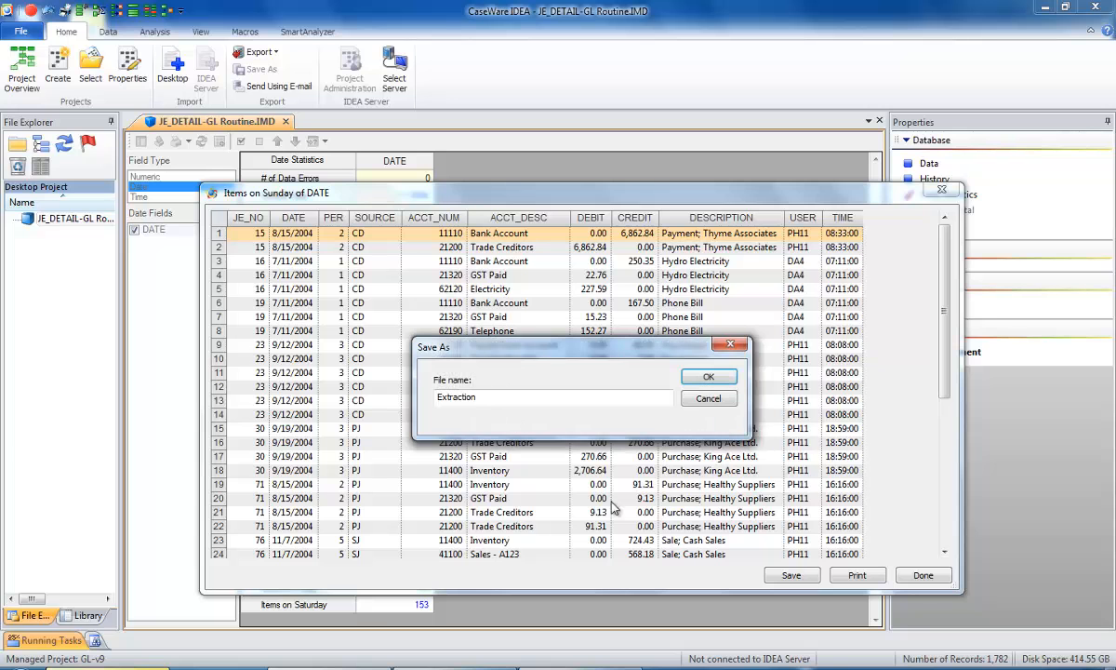
double_click(486, 398)
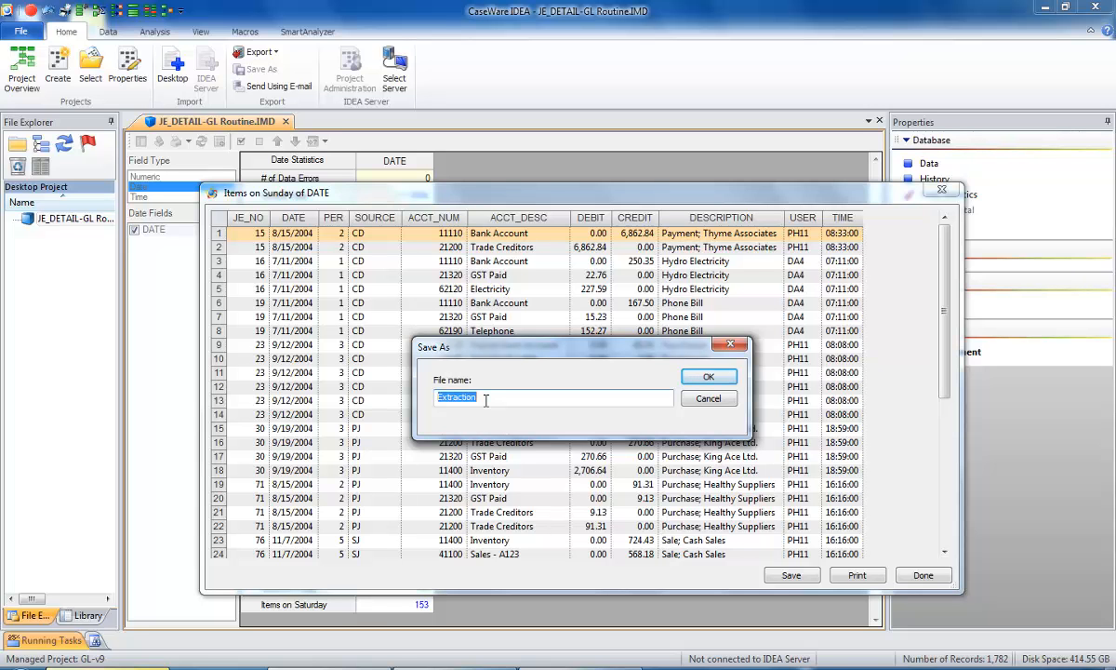
type("items on sunday")
left_click(708, 376)
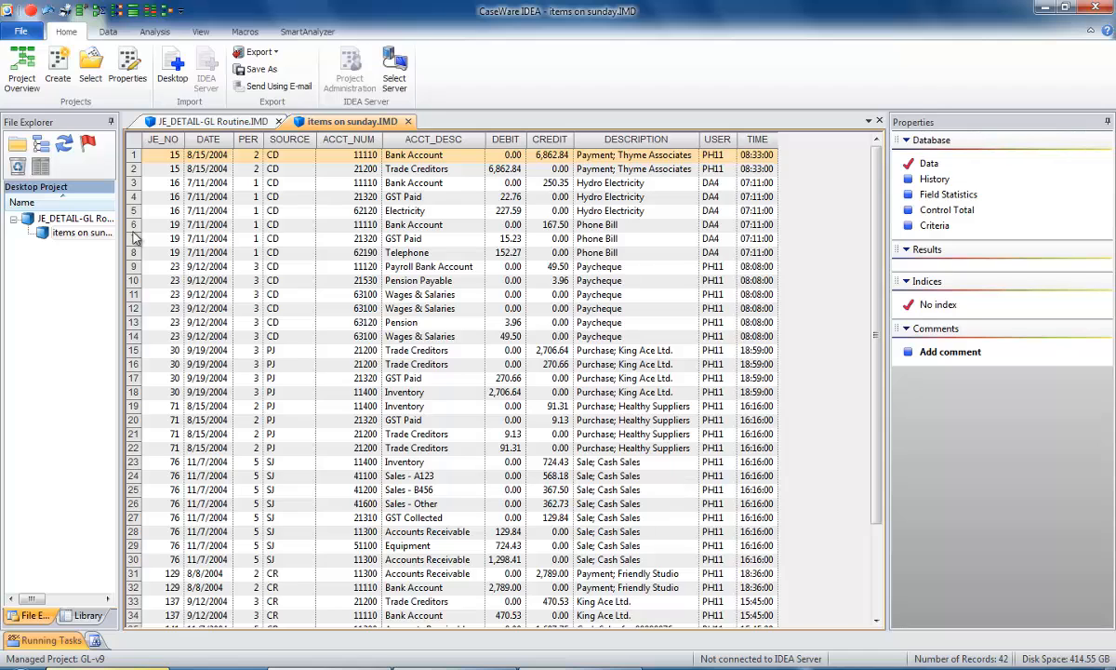
Close the items on sunday database and display the TIME field statistics of JE_DETAIL-GL Routine.
left_click_drag(121, 204, 96, 222)
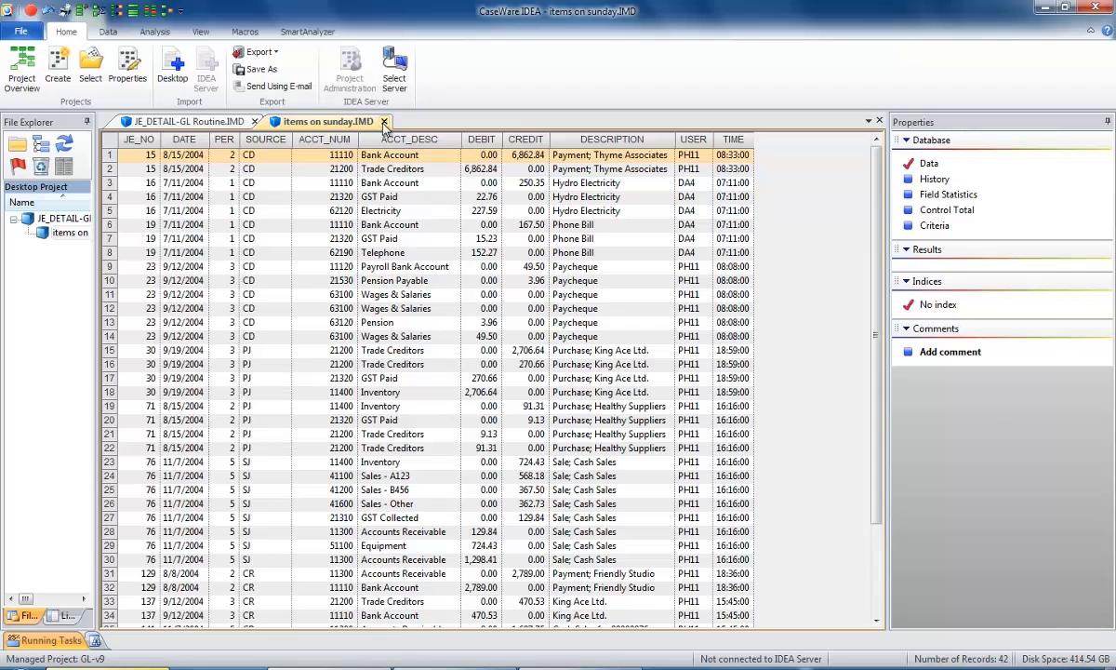
left_click(383, 122)
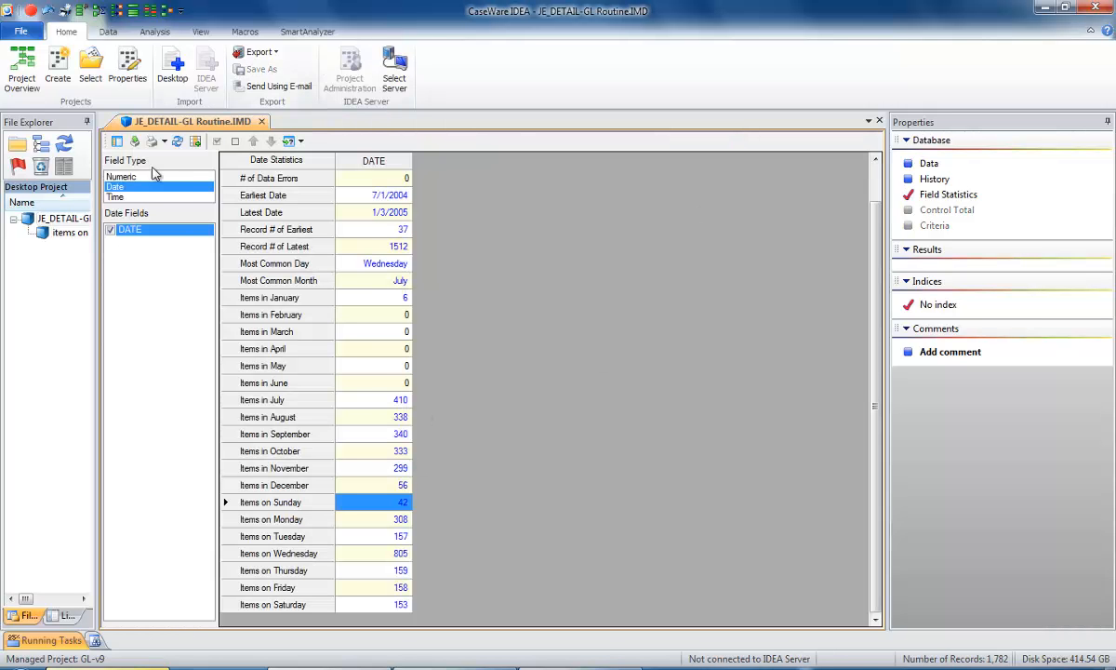
left_click(112, 197)
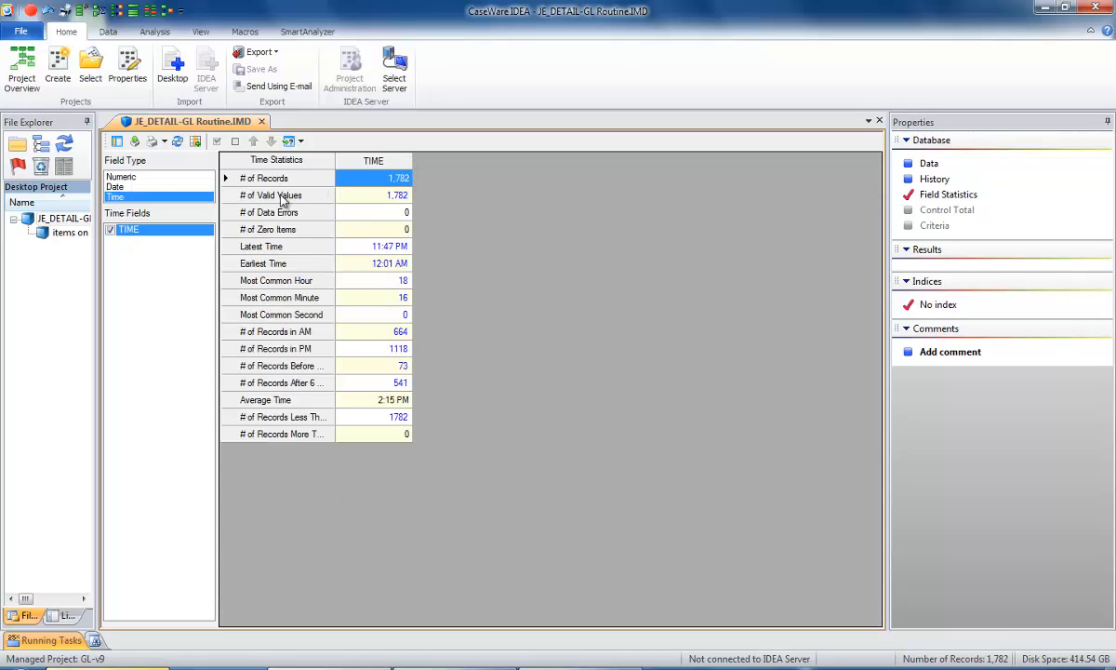
Widen the time statistics label column and list the records before 6 AM from the TIME field statistics.
left_click_drag(335, 165, 415, 177)
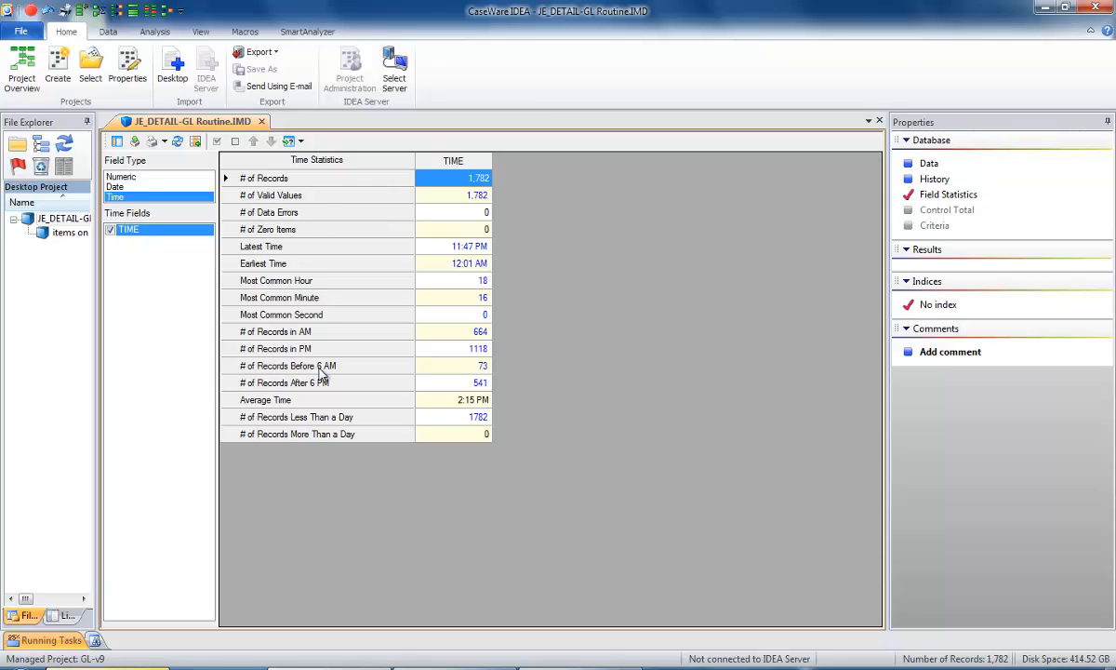
left_click(483, 368)
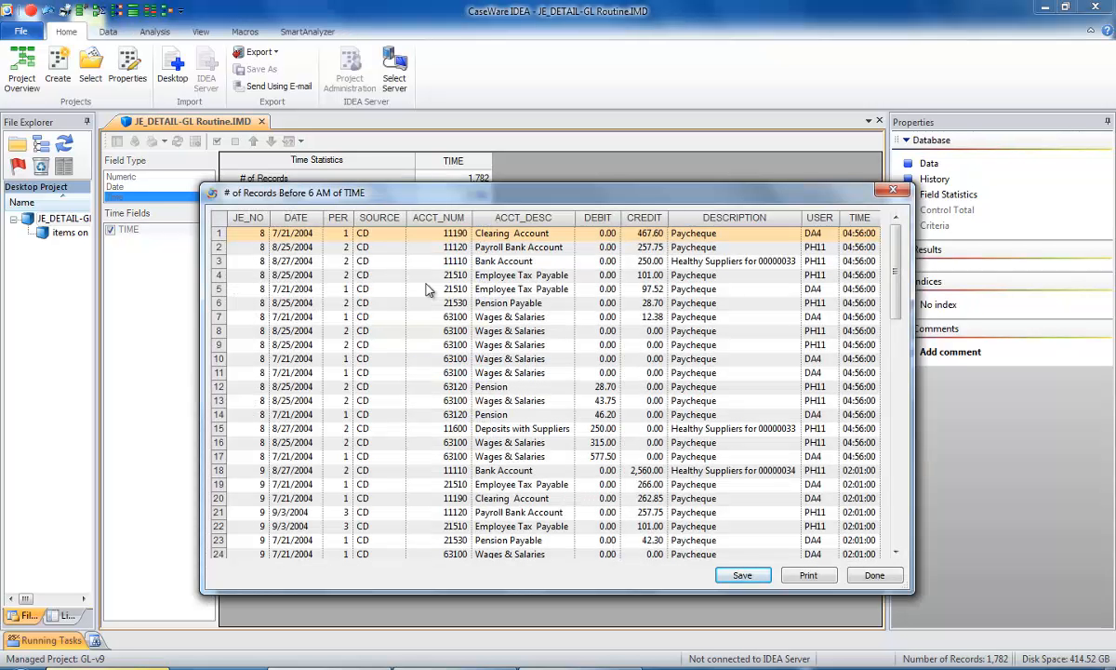
left_click_drag(897, 277, 897, 296)
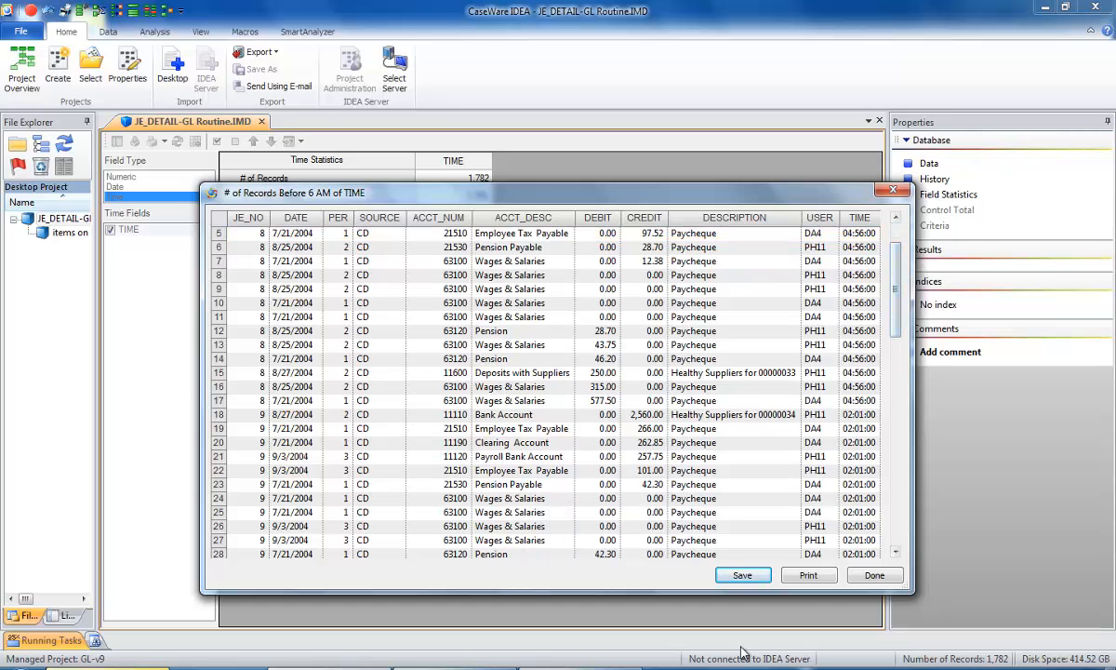
Save the listed before-6-AM records as a new database named "records before 6 am".
left_click(741, 575)
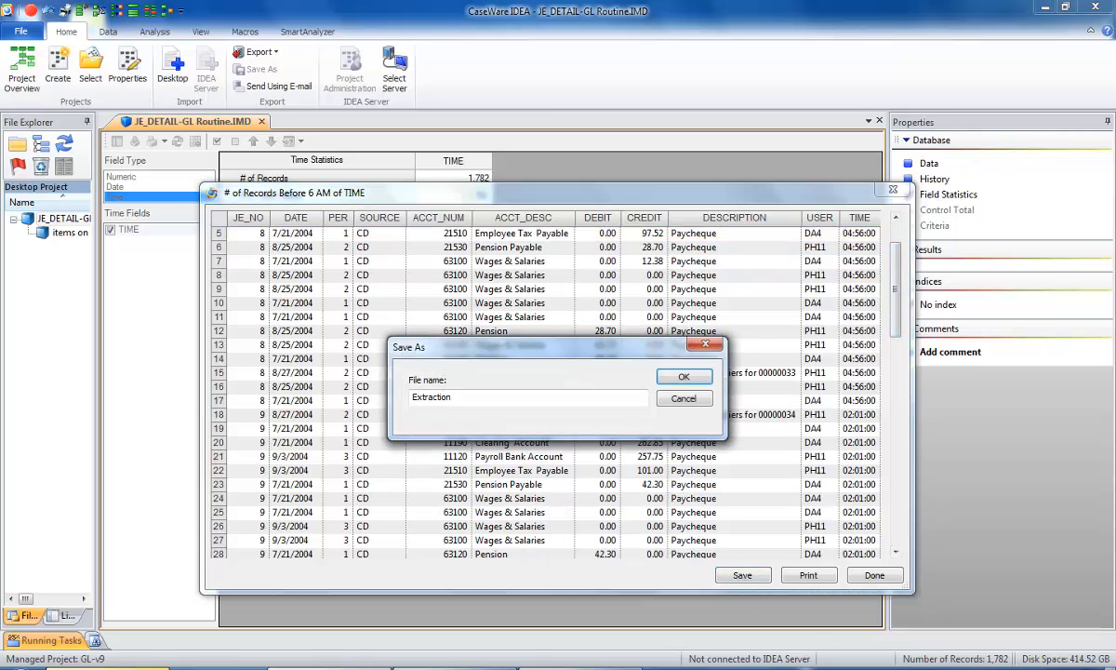
left_click(451, 398)
key("BackSpace")
key("BackSpace")
key("BackSpace")
key("BackSpace")
key("BackSpace")
key("BackSpace")
key("BackSpace")
key("BackSpace")
key("BackSpace")
key("BackSpace")
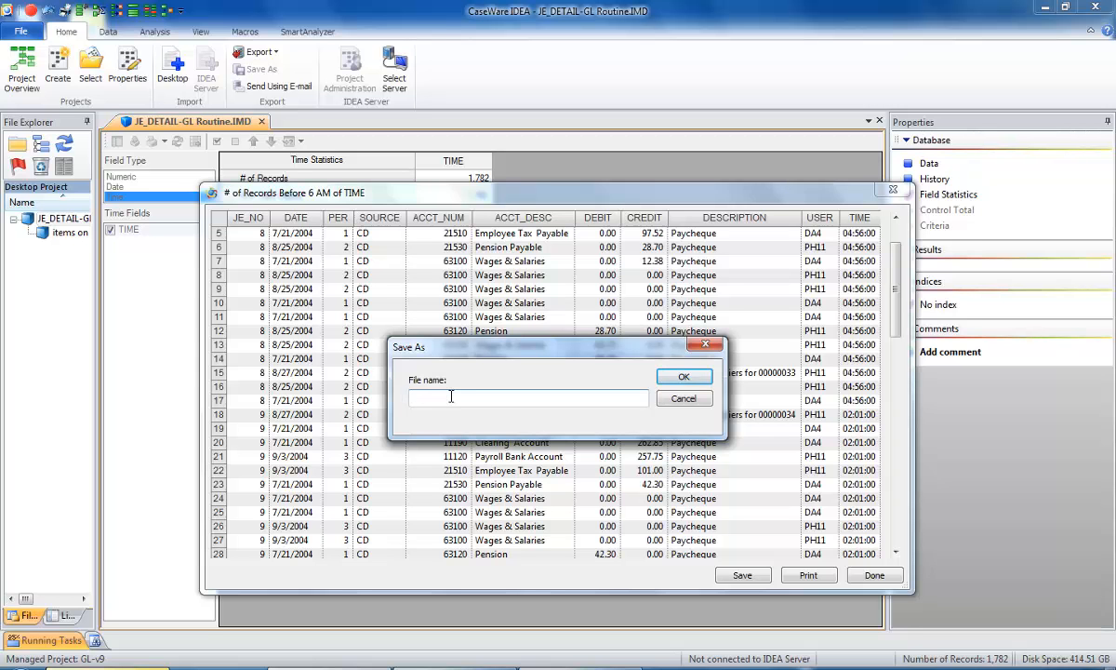
type("records before 6 am")
left_click(681, 376)
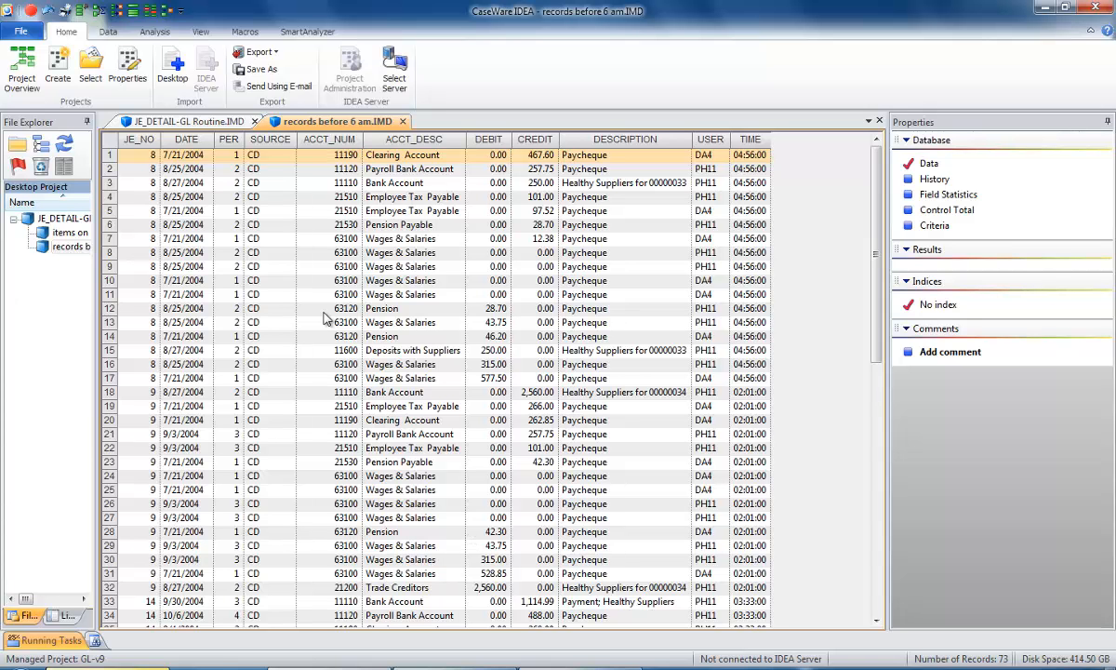
Close the records before 6 am database and display the JE_DETAIL-GL Routine data with a wider Properties pane.
left_click(402, 121)
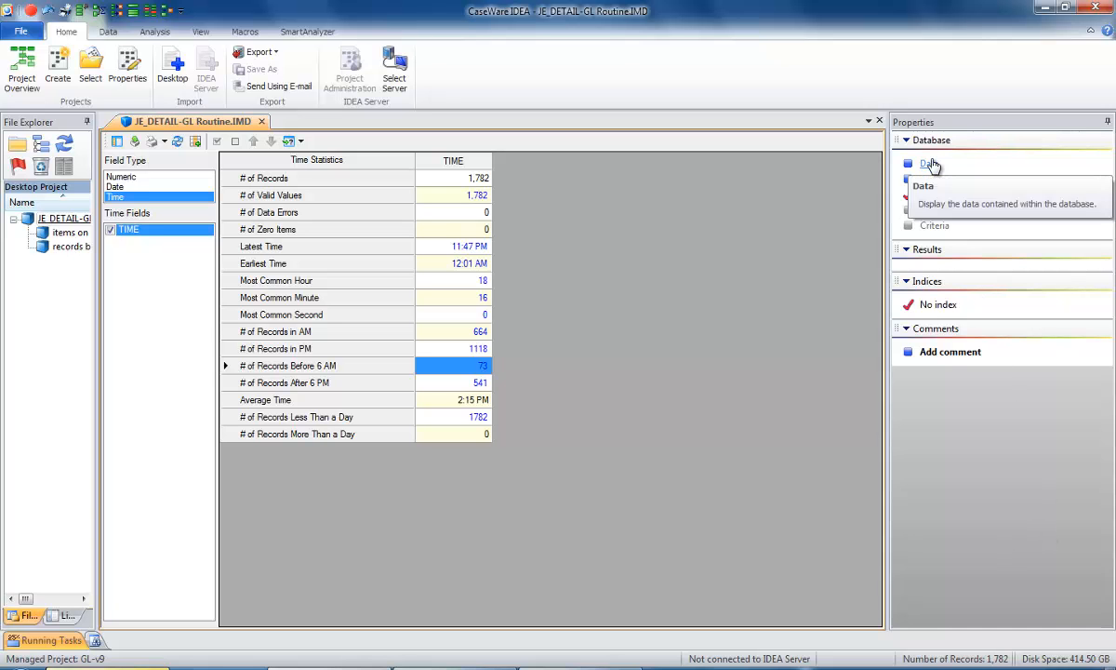
left_click(931, 163)
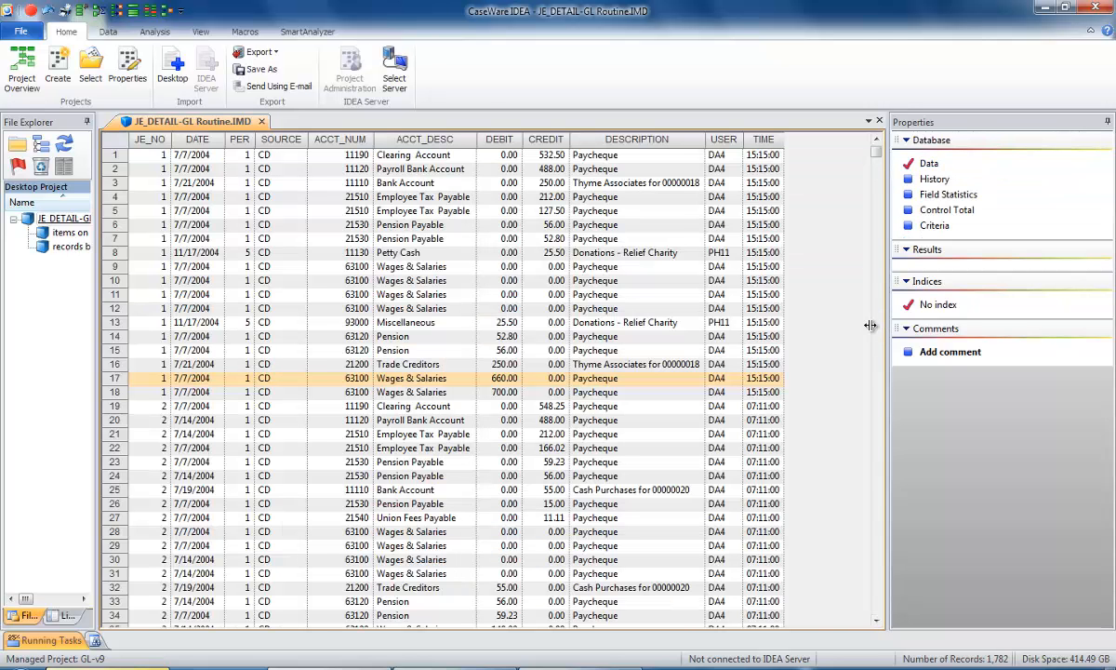
left_click_drag(886, 327, 808, 322)
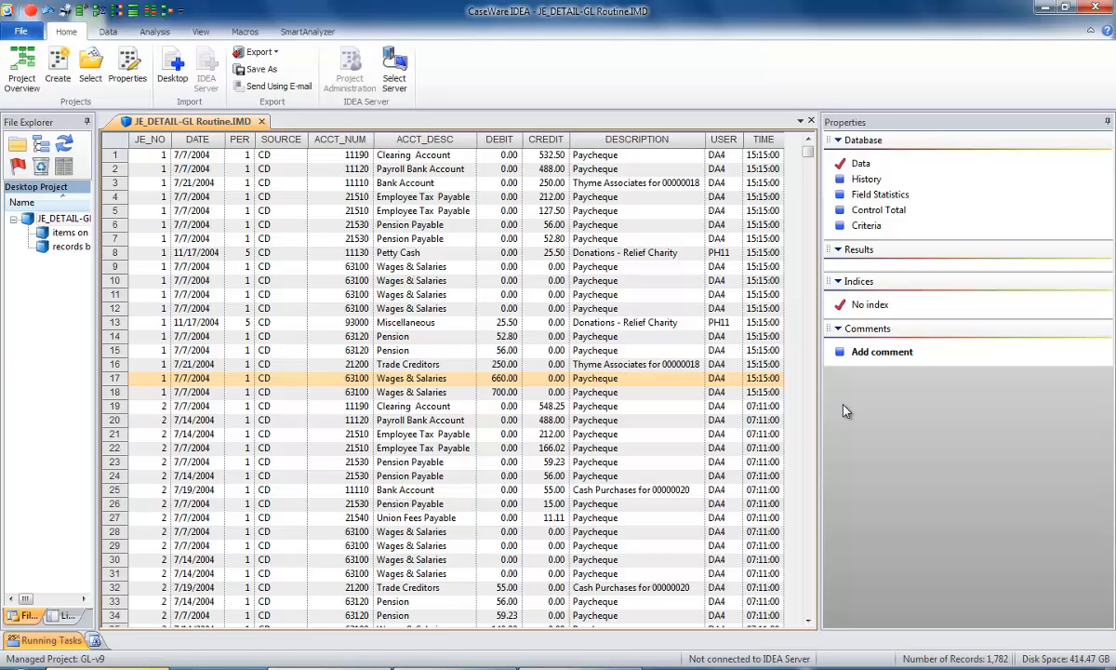
Append a virtual numeric field named AMOUNT with 2 decimals through Field Manipulation.
right_click(405, 240)
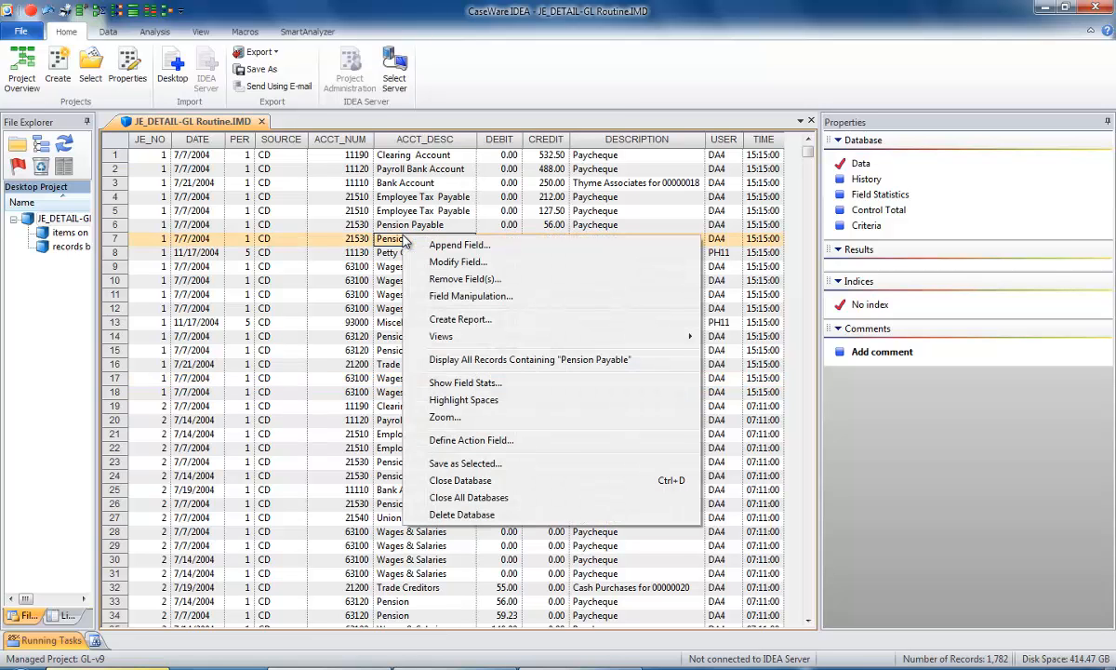
left_click(450, 296)
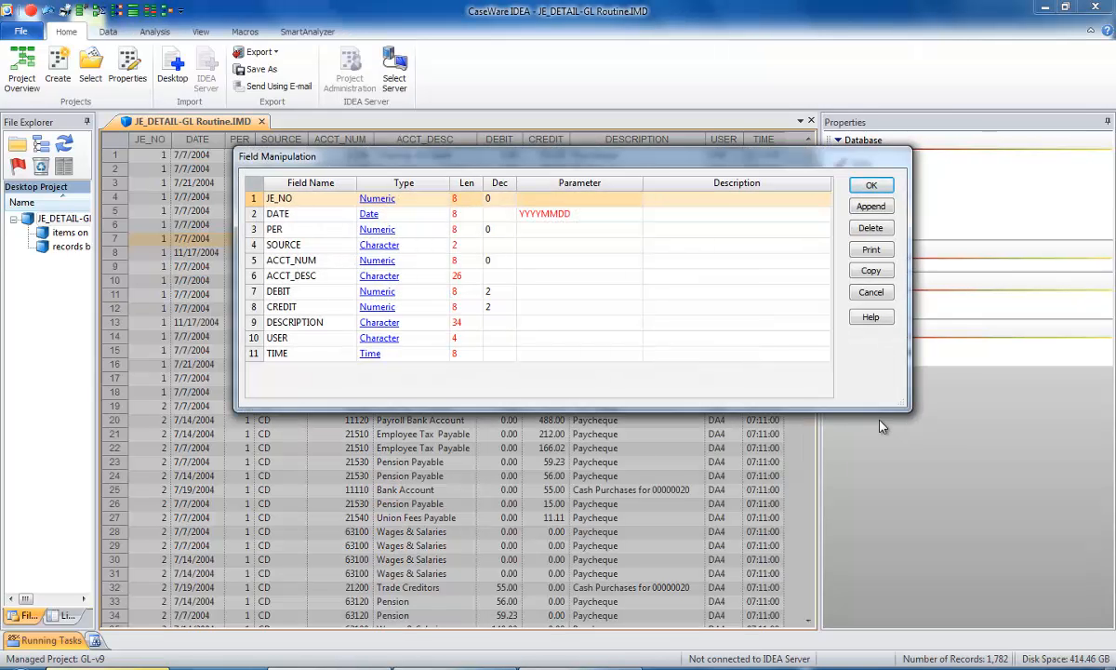
left_click(874, 207)
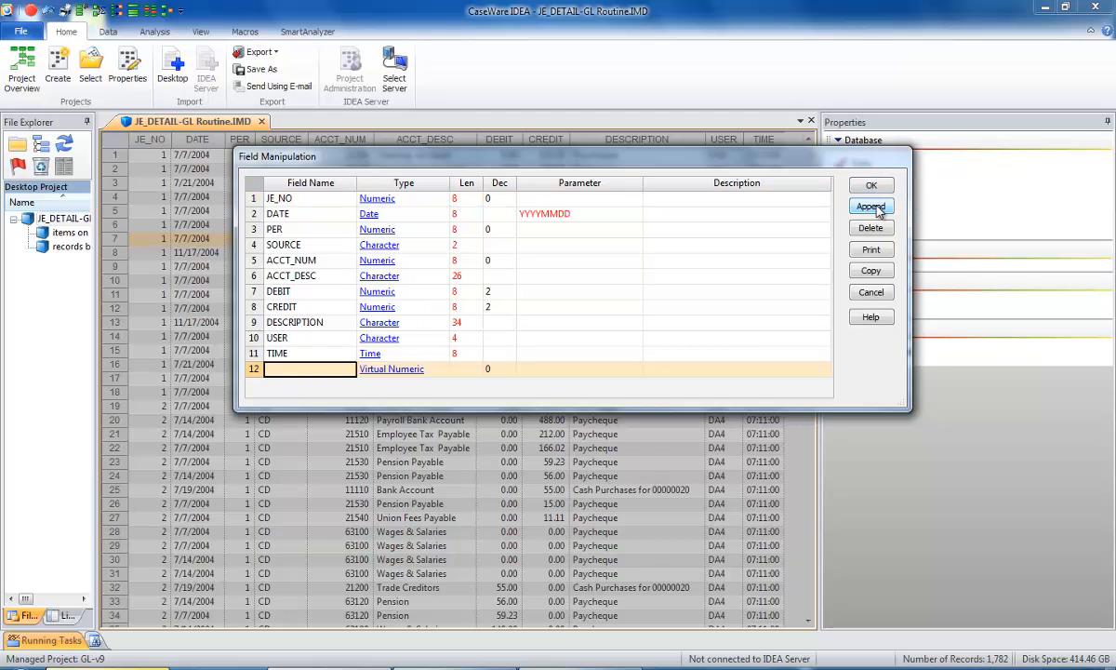
type("A")
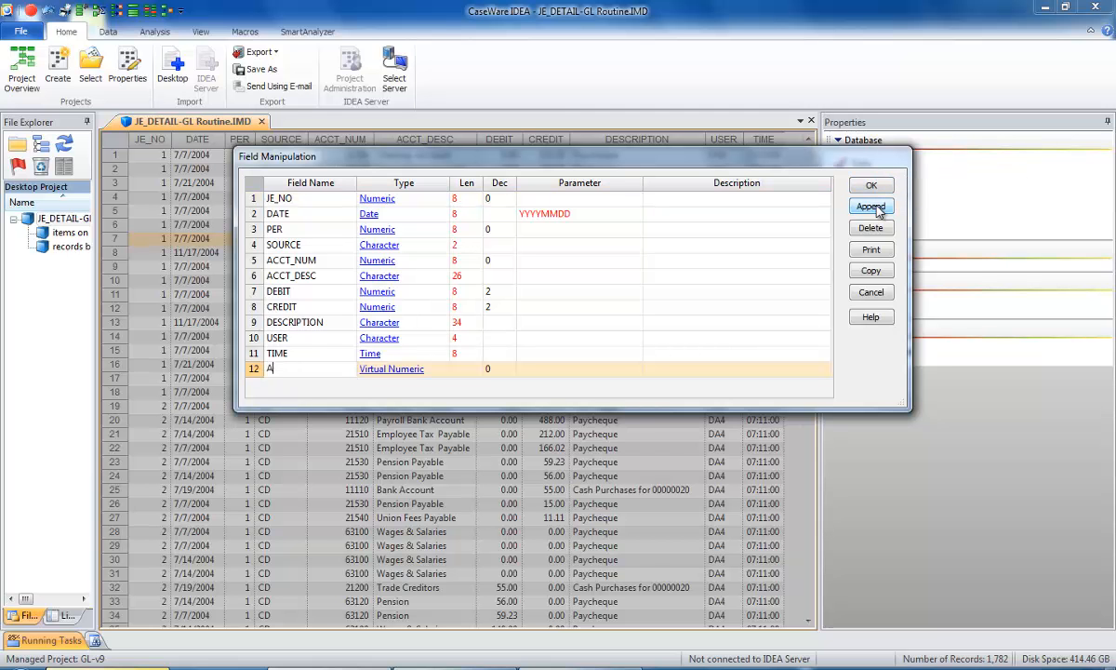
type("MOUNT")
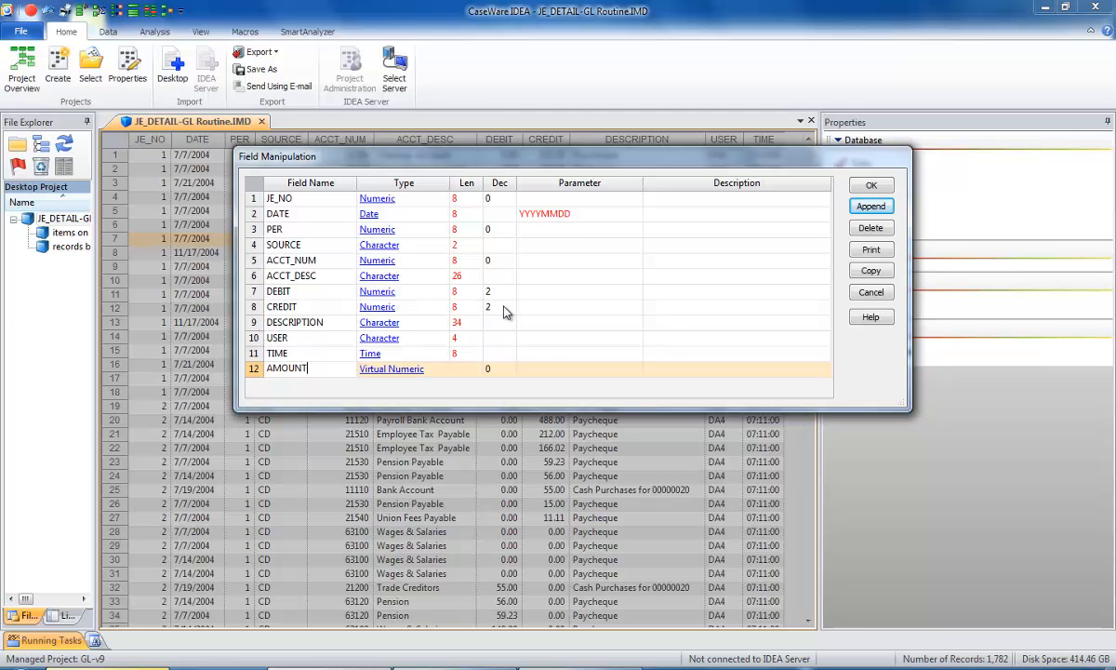
left_click(498, 371)
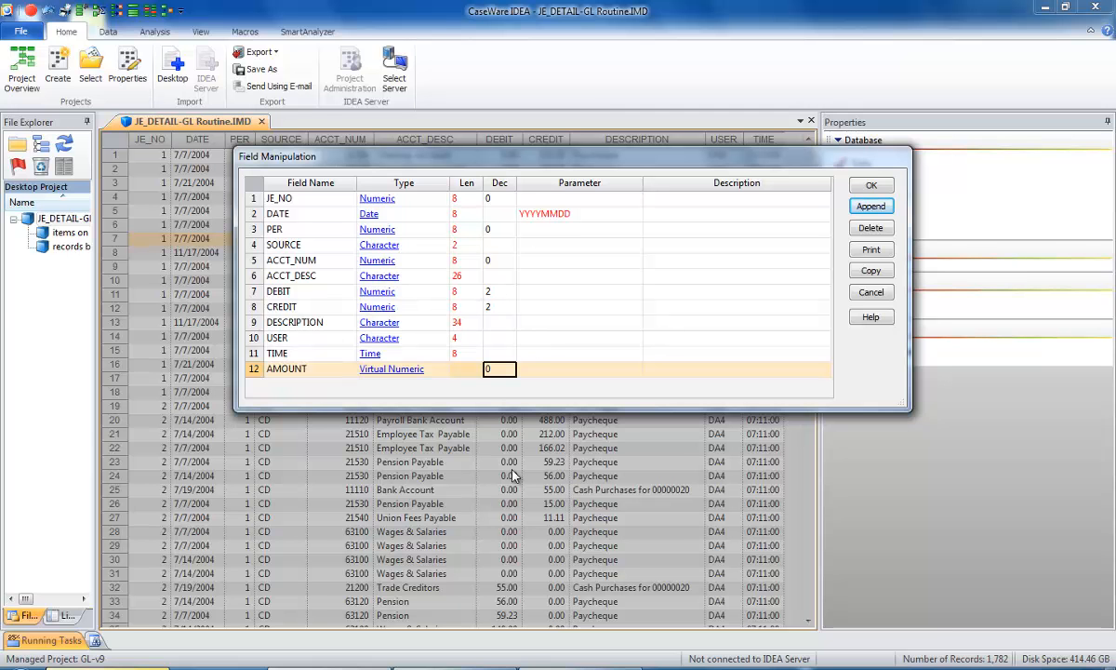
type("2")
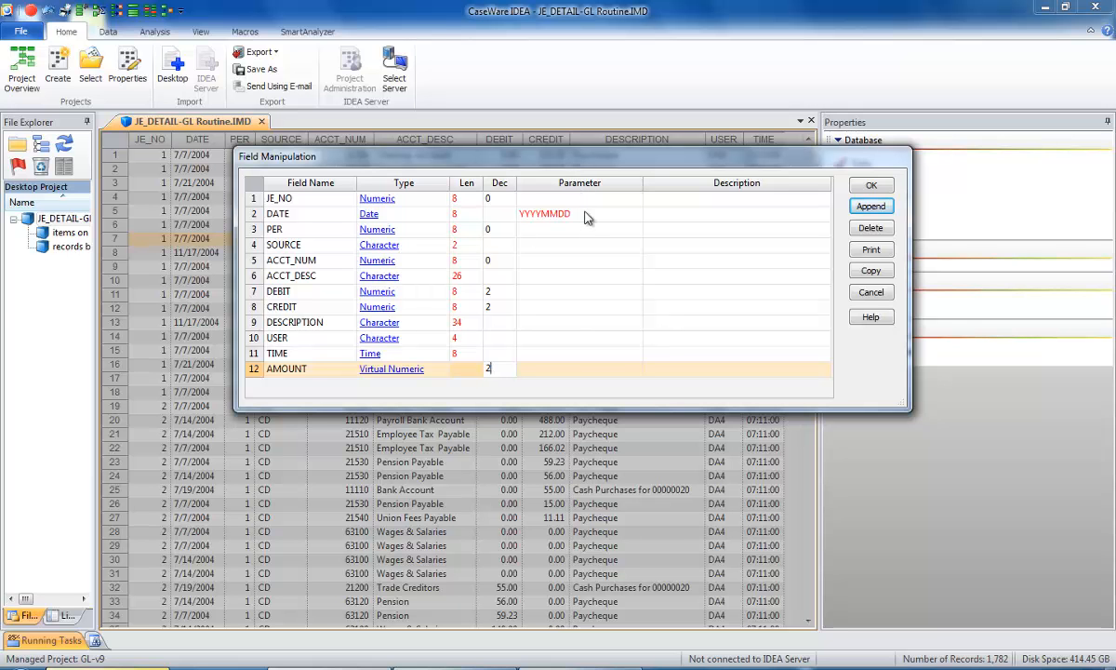
Enter the equation DEBIT - CREDIT as the AMOUNT field's parameter in the Equation Editor.
left_click(589, 373)
left_click(588, 374)
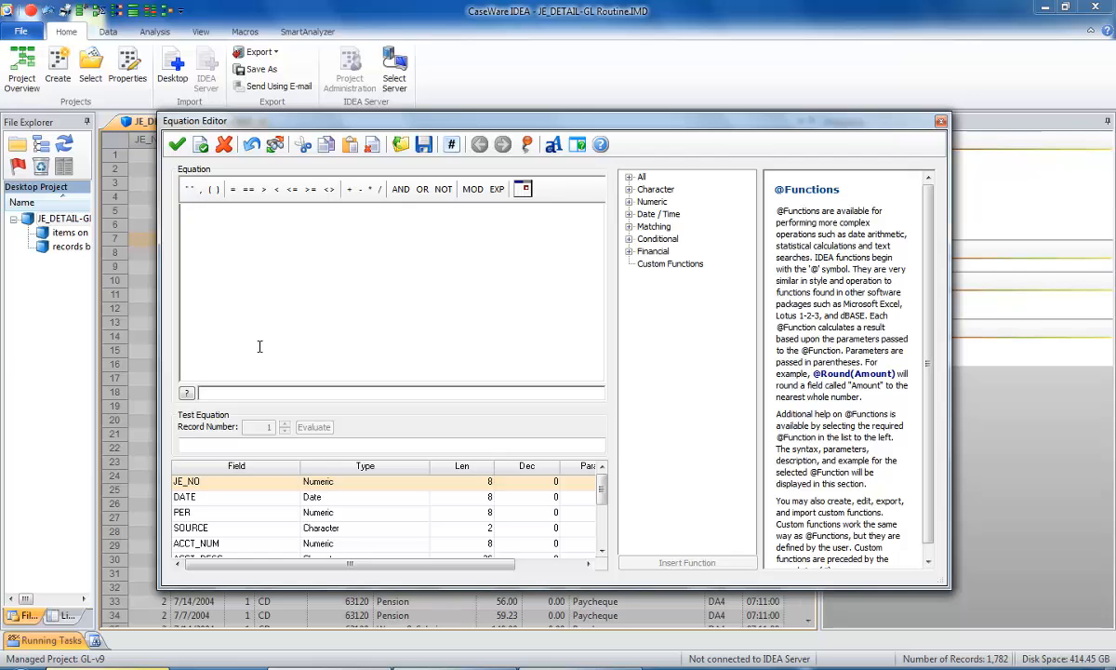
left_click_drag(603, 497, 608, 543)
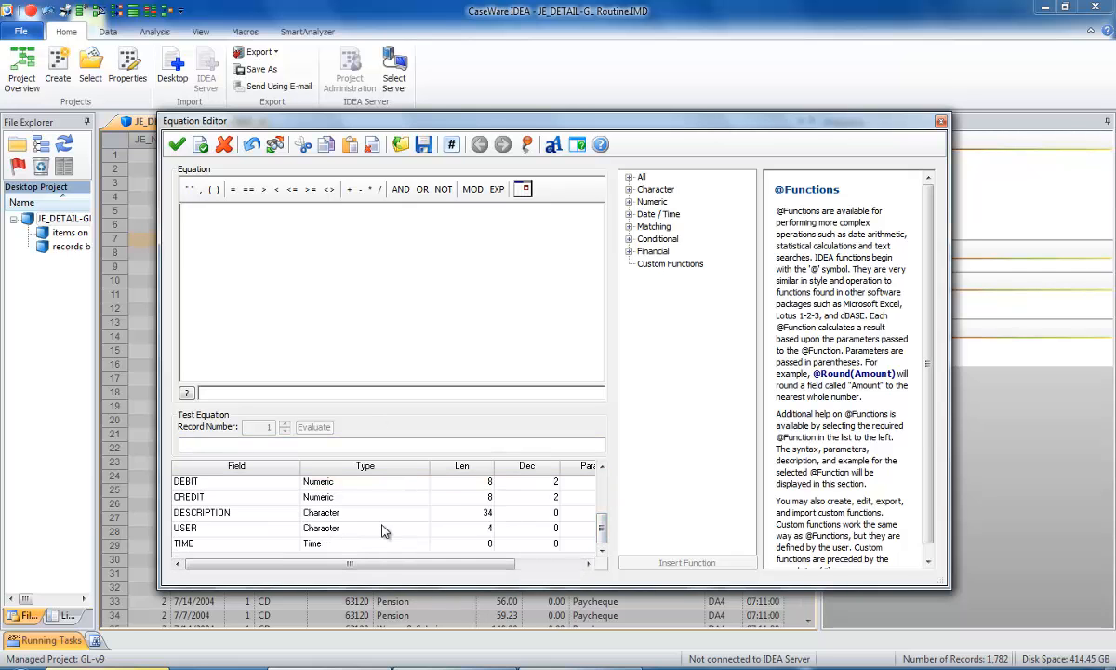
left_click_drag(601, 528, 539, 490)
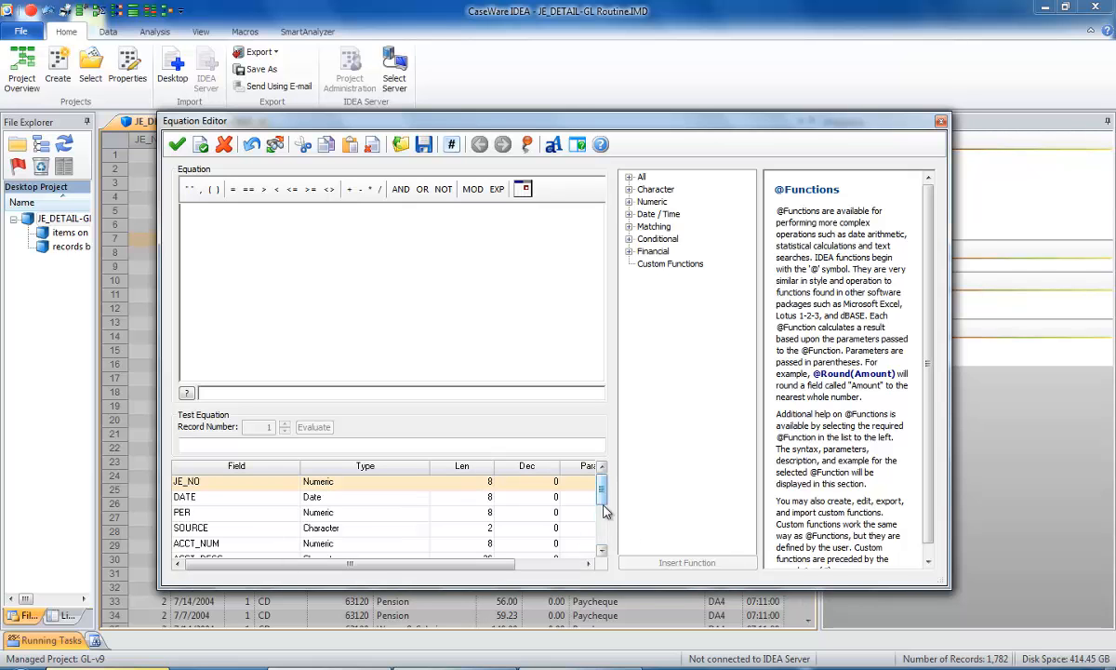
left_click_drag(592, 588, 592, 606)
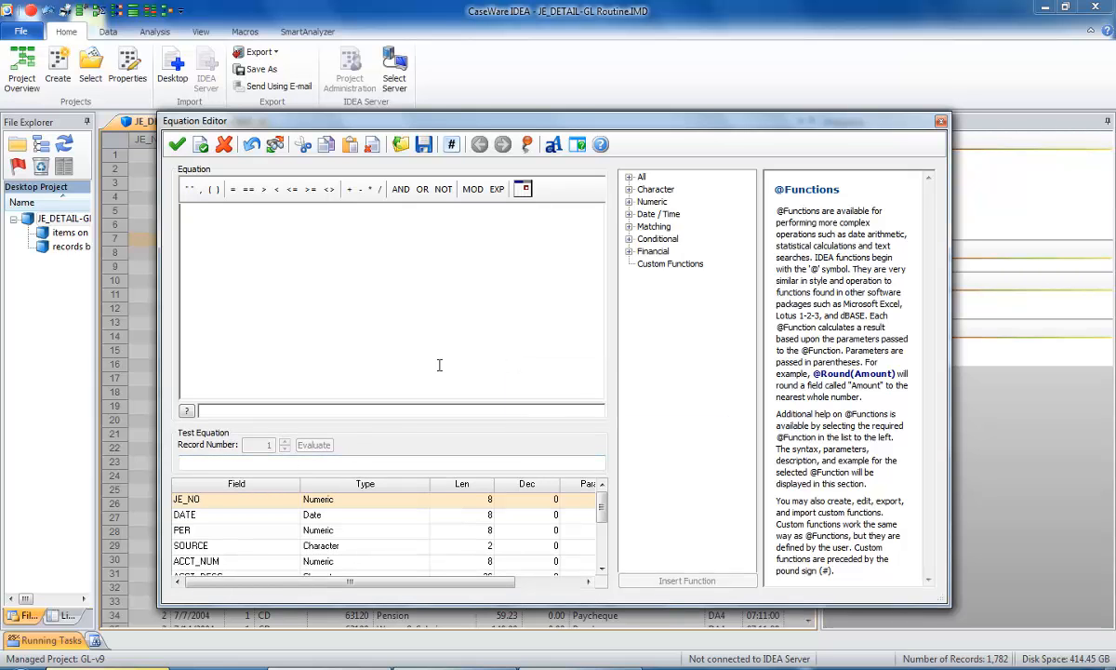
left_click_drag(600, 505, 600, 531)
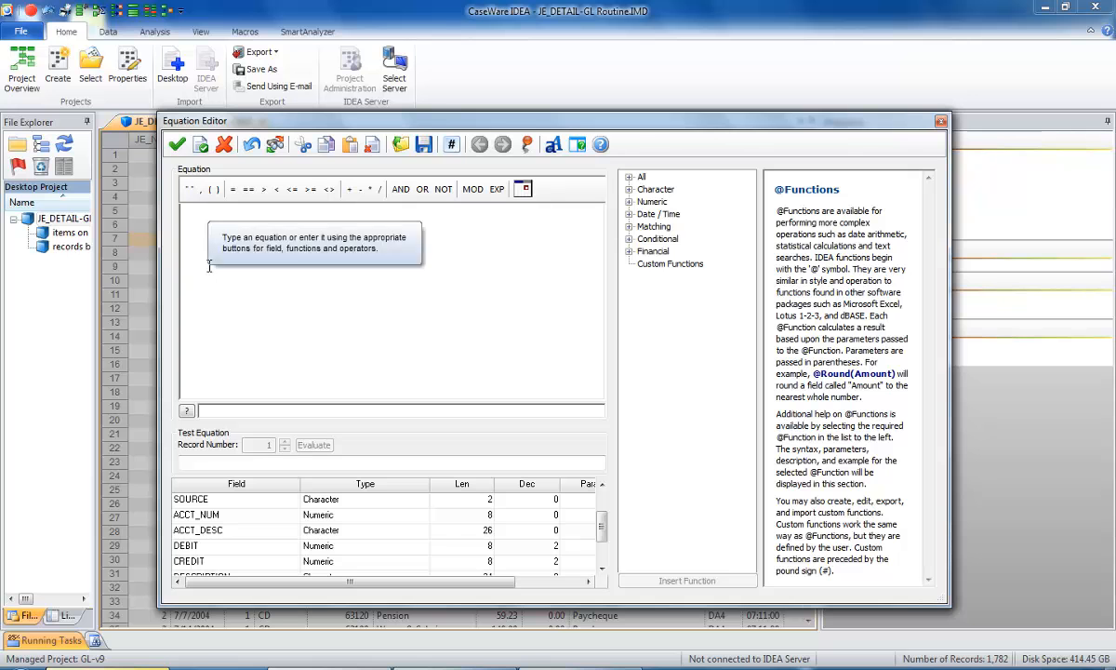
type("deb")
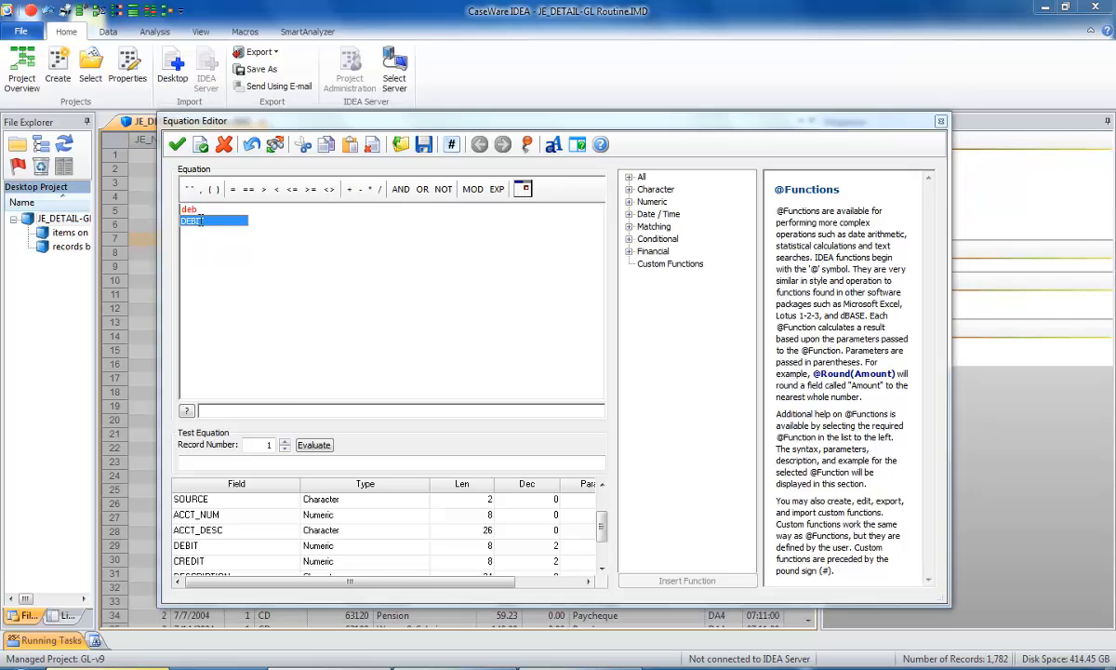
double_click(202, 225)
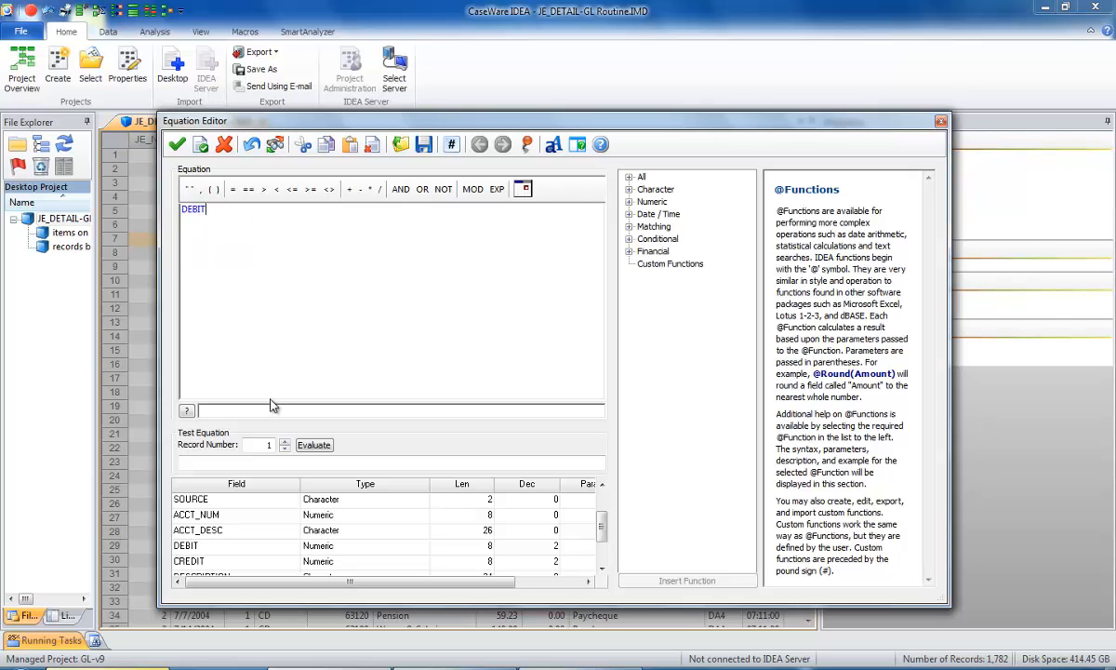
left_click(360, 189)
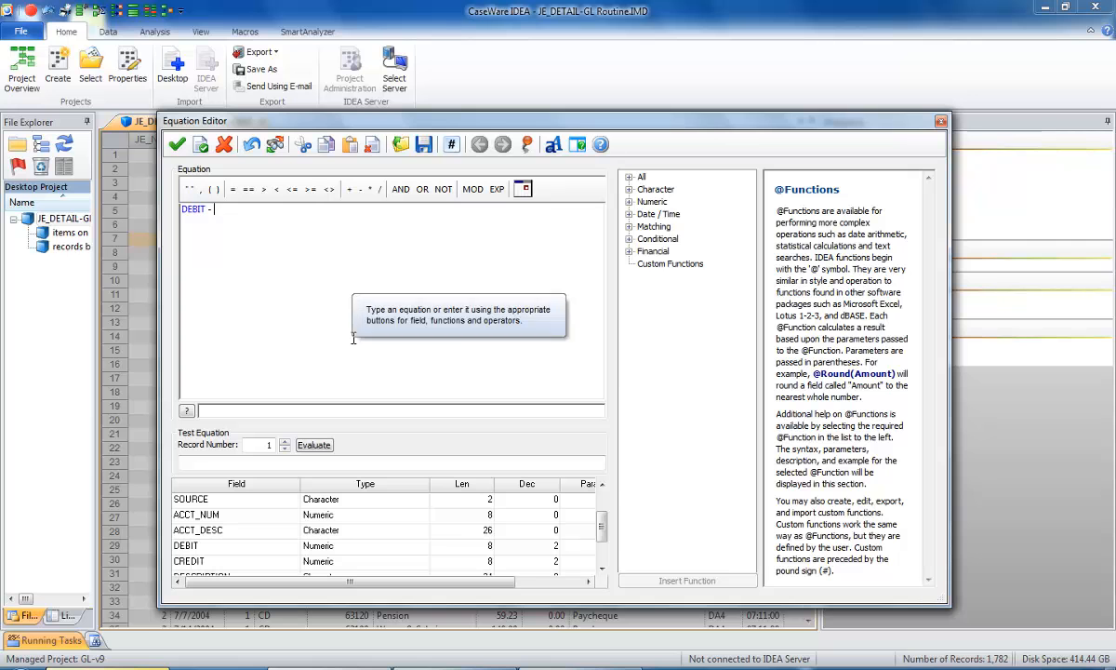
type("cred")
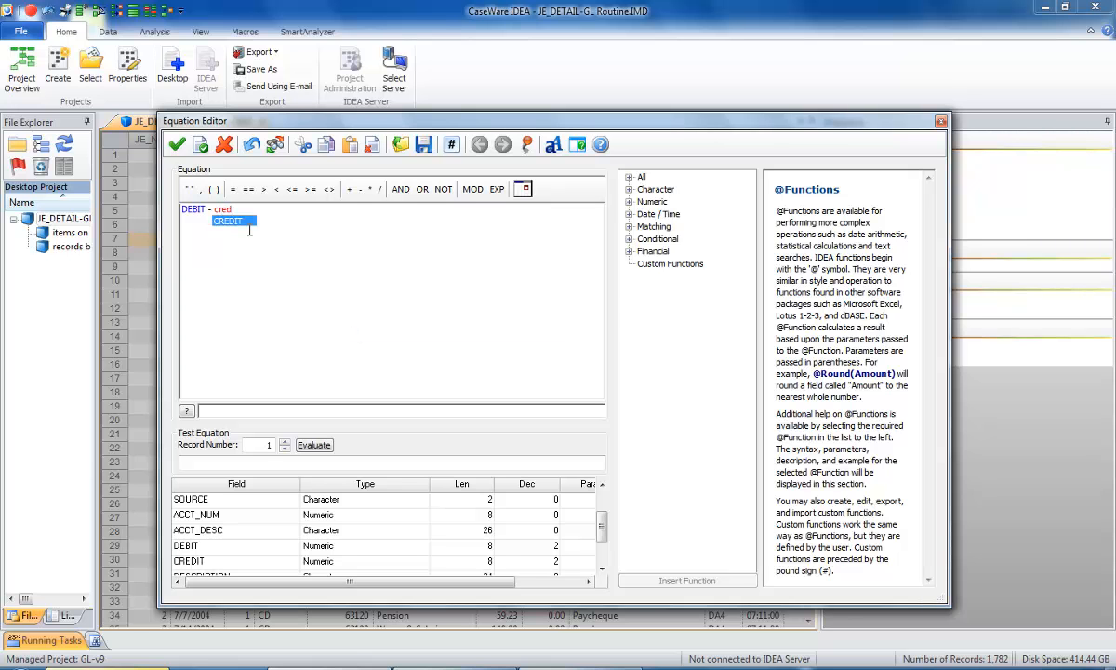
left_click(234, 221)
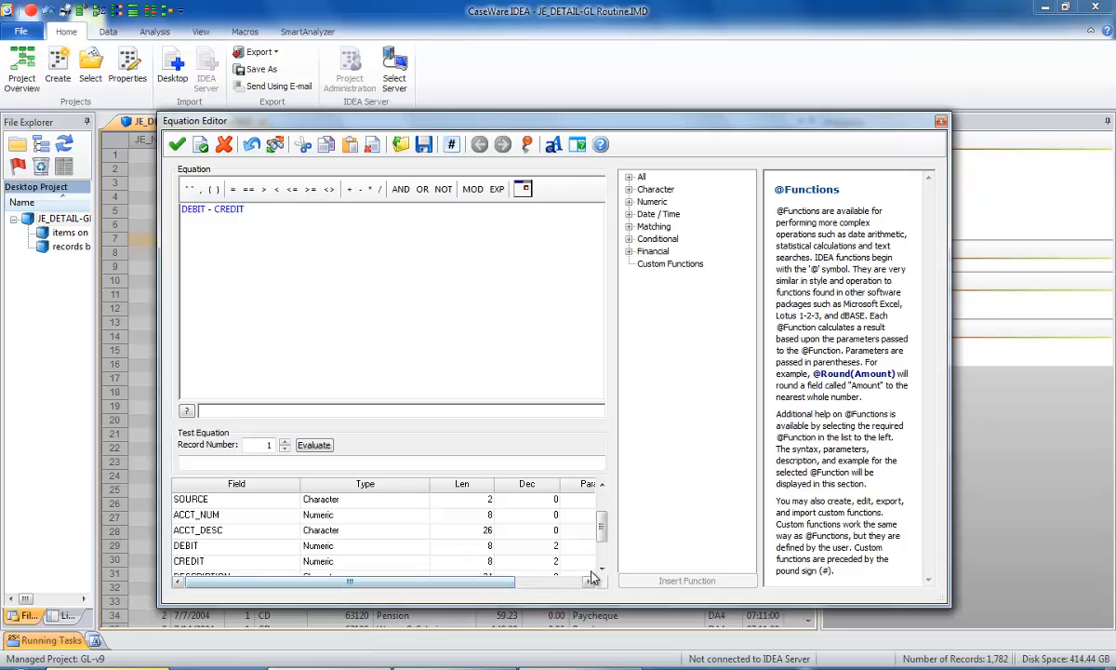
Validate and accept the AMOUNT equation, and apply the field changes to the database.
left_click(201, 146)
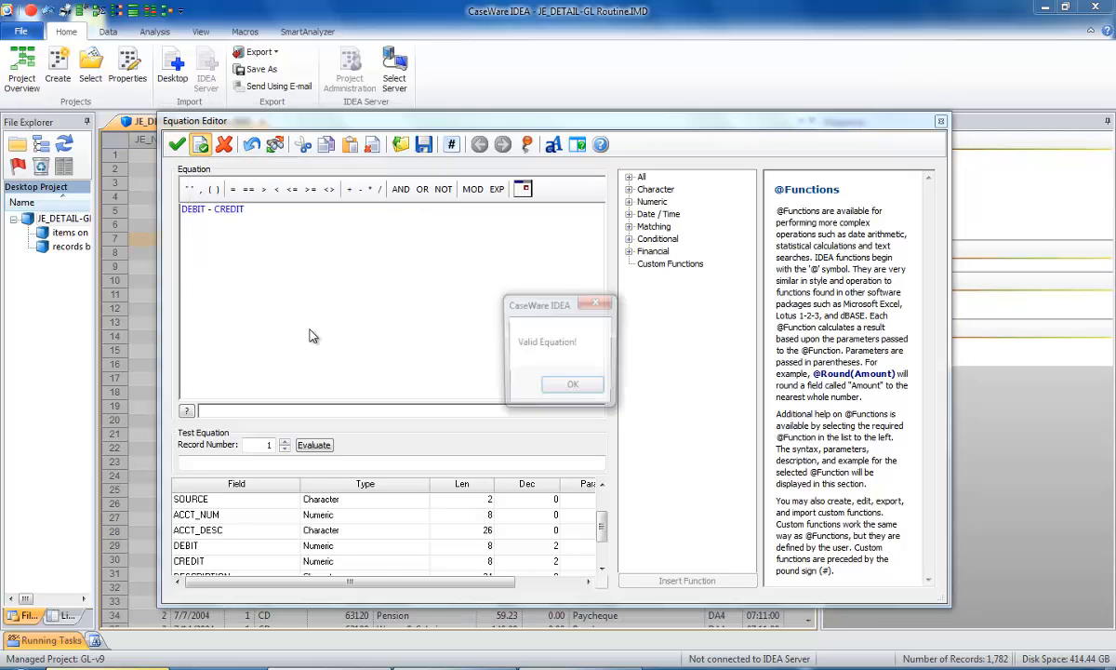
left_click(562, 388)
left_click(177, 145)
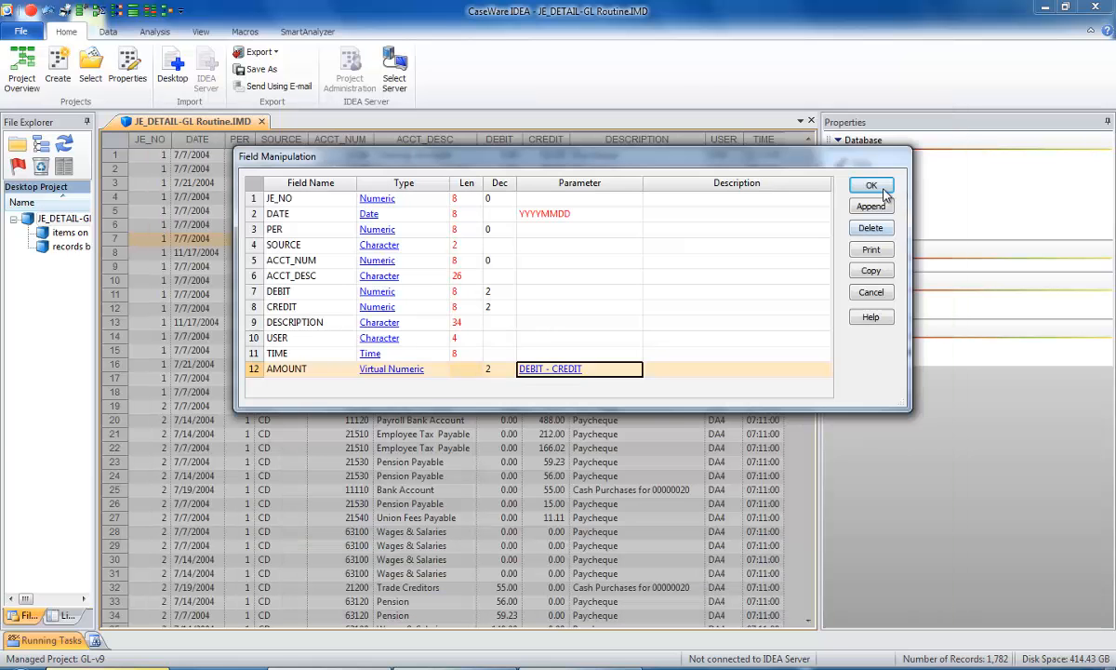
left_click(880, 186)
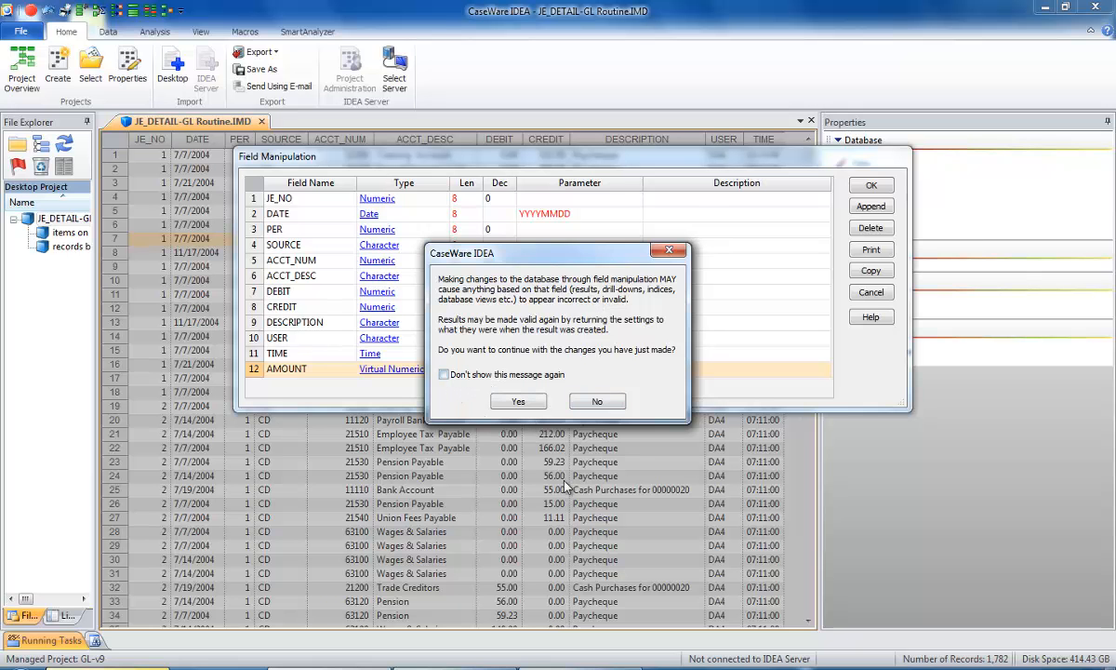
left_click(534, 408)
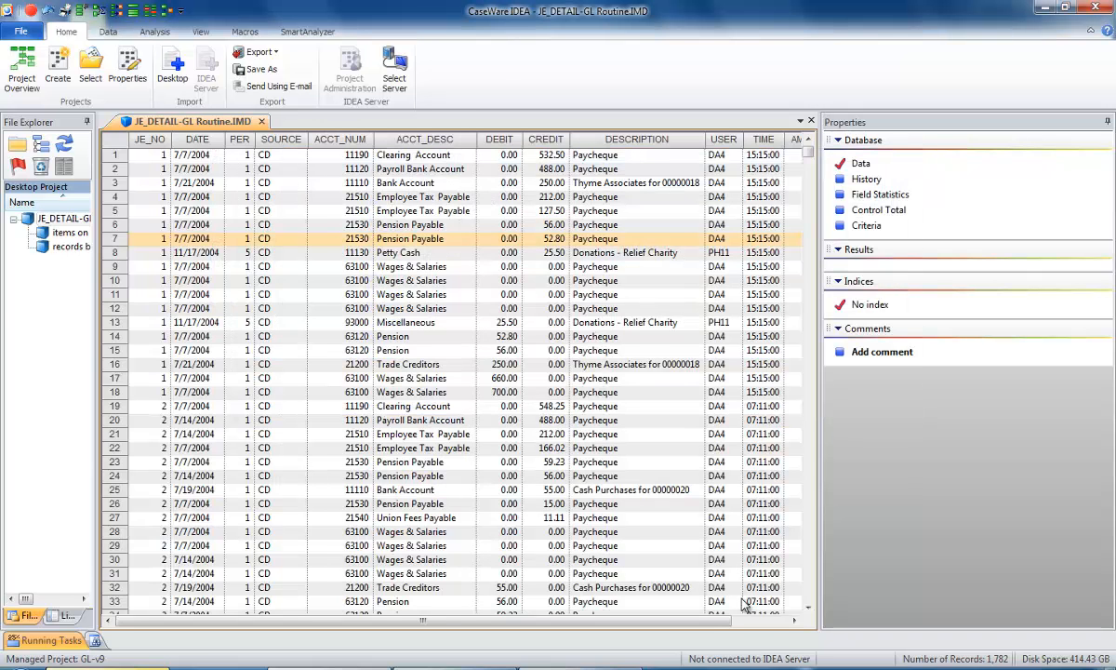
Move the AMOUNT column between the CREDIT and DESCRIPTION columns.
left_click_drag(716, 624, 779, 623)
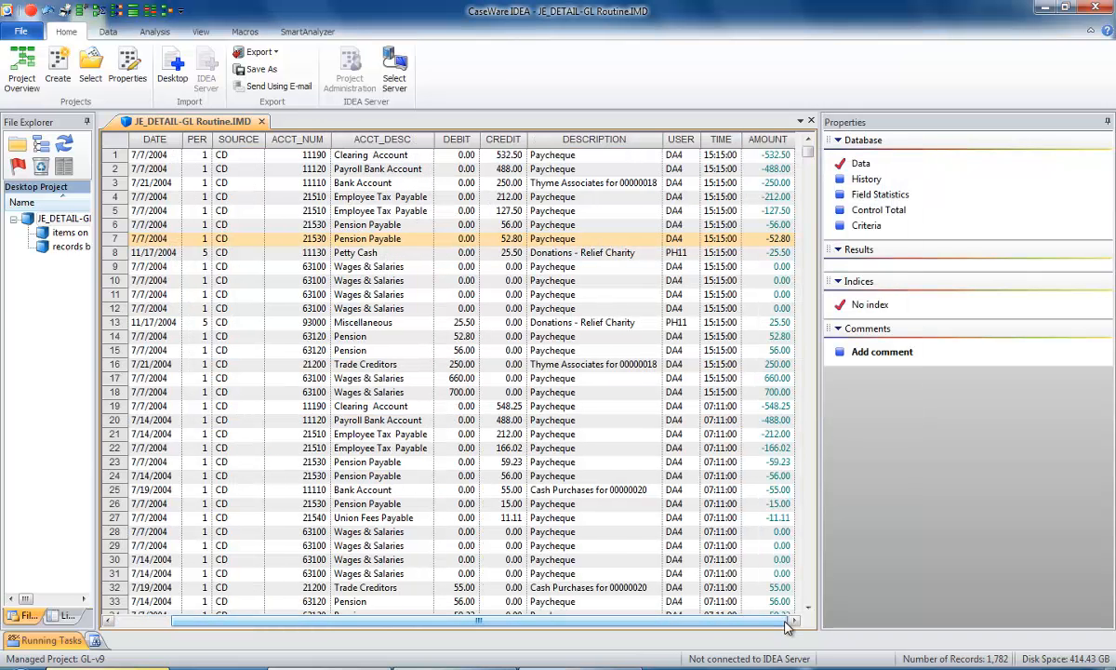
left_click(772, 140)
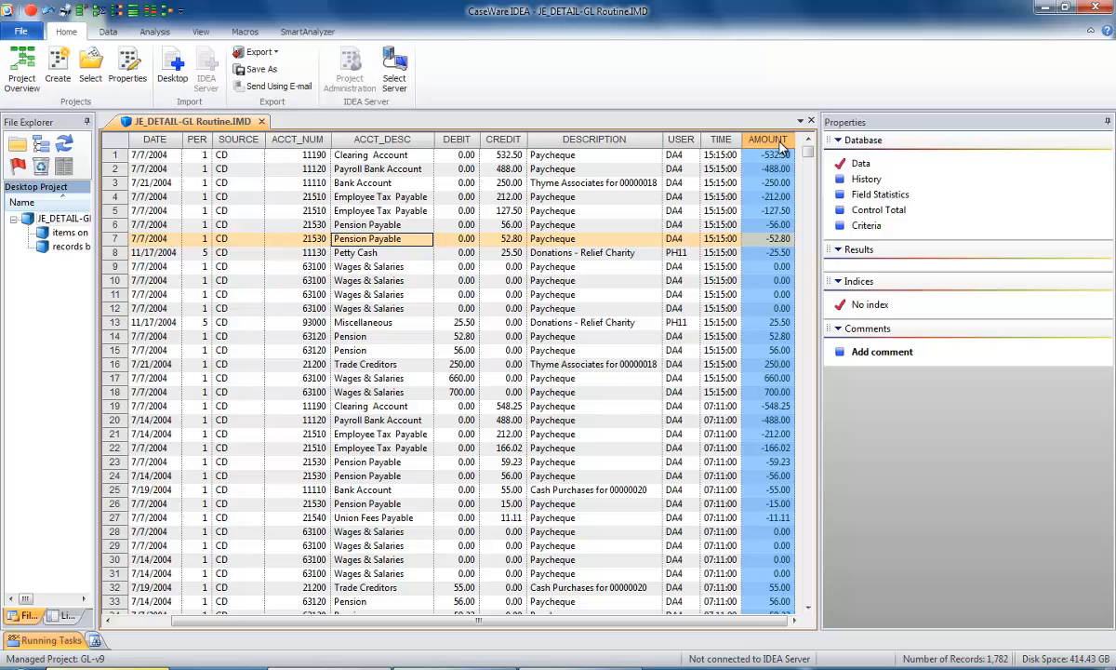
left_click_drag(779, 147, 564, 147)
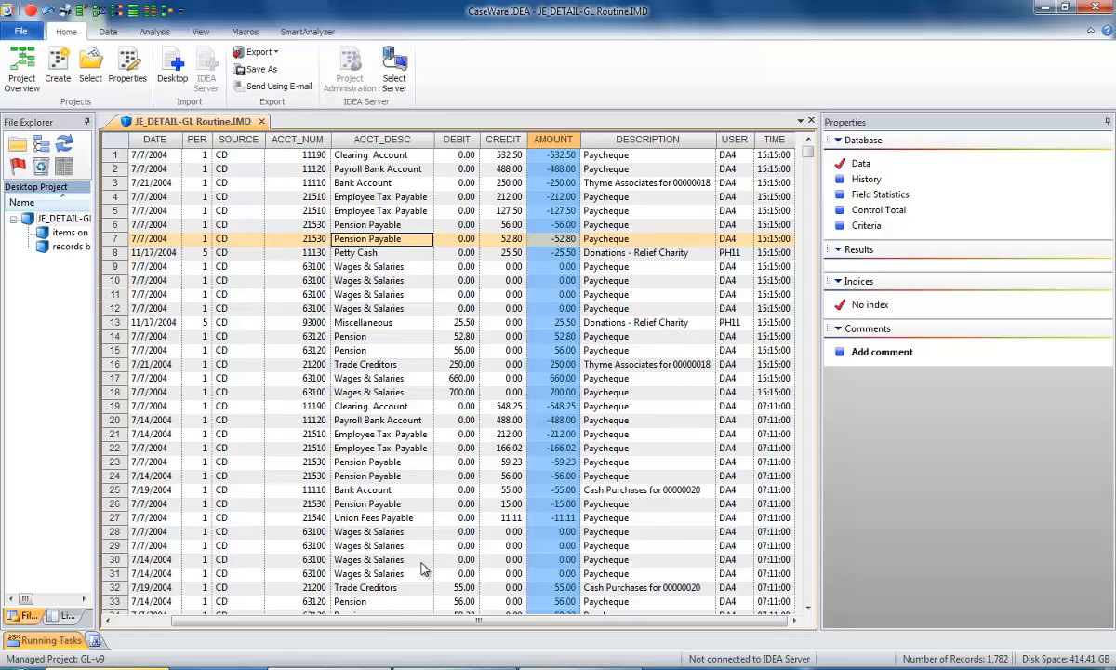
left_click_drag(390, 621, 274, 640)
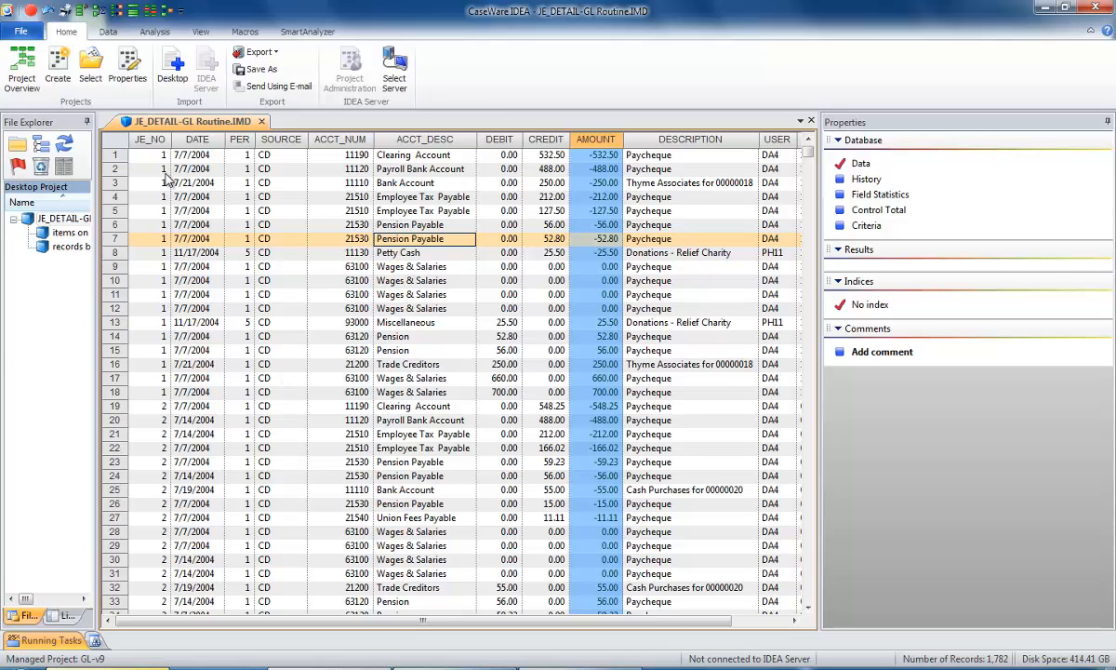
Start the Summarization task on the JE_DETAIL-GL Routine database and read through its help topic, including the step-by-step instructions.
left_click(151, 34)
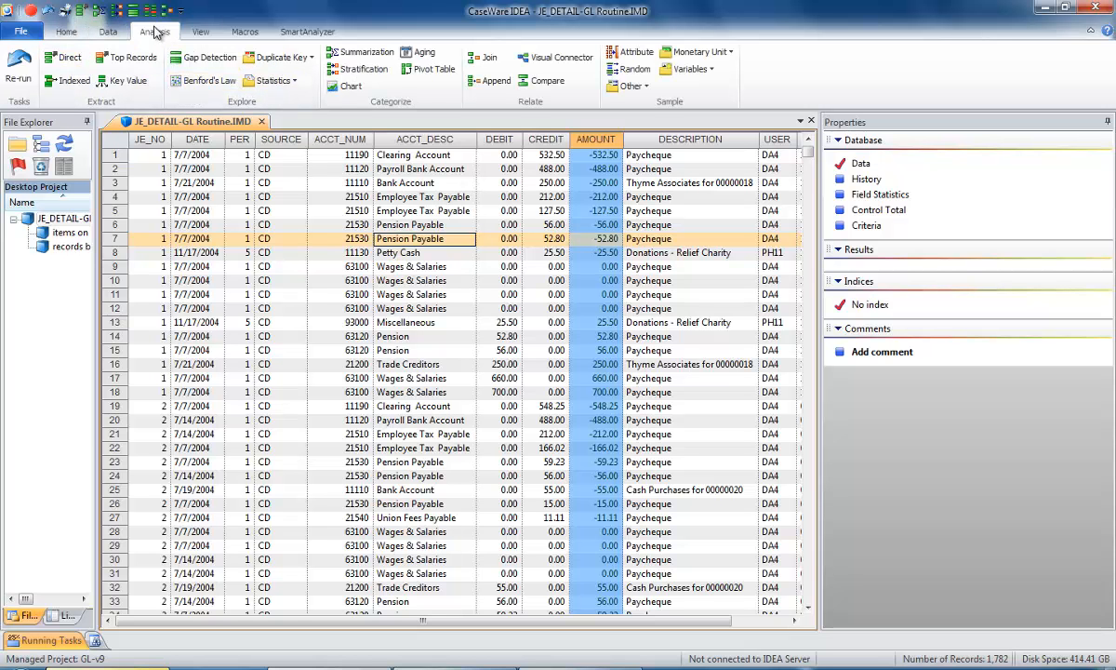
left_click(362, 53)
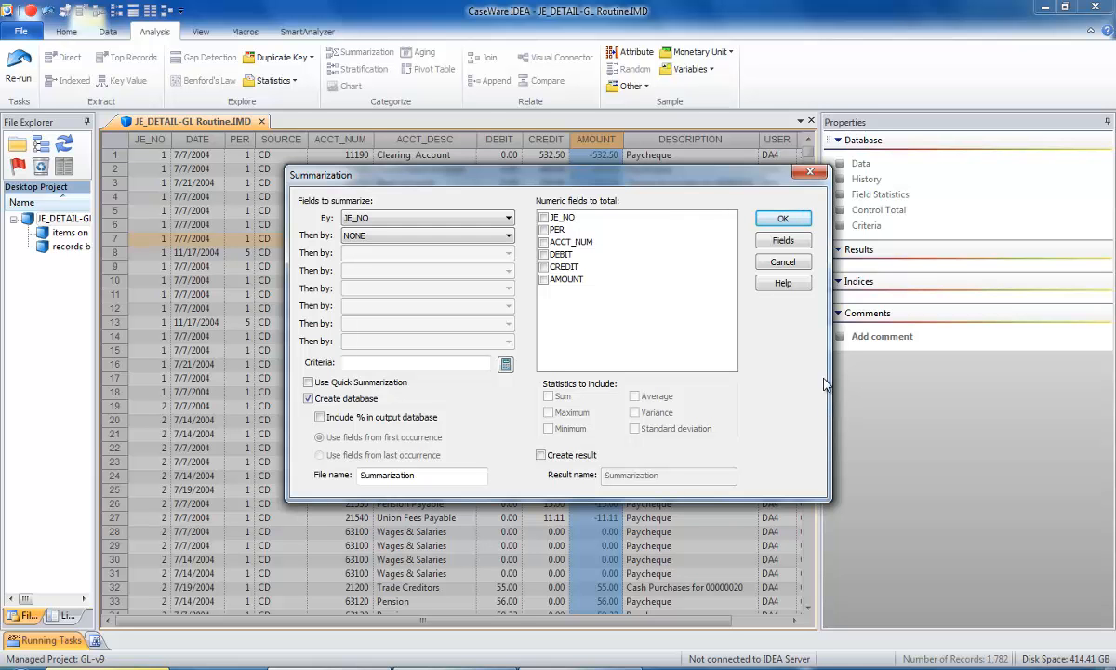
left_click(782, 284)
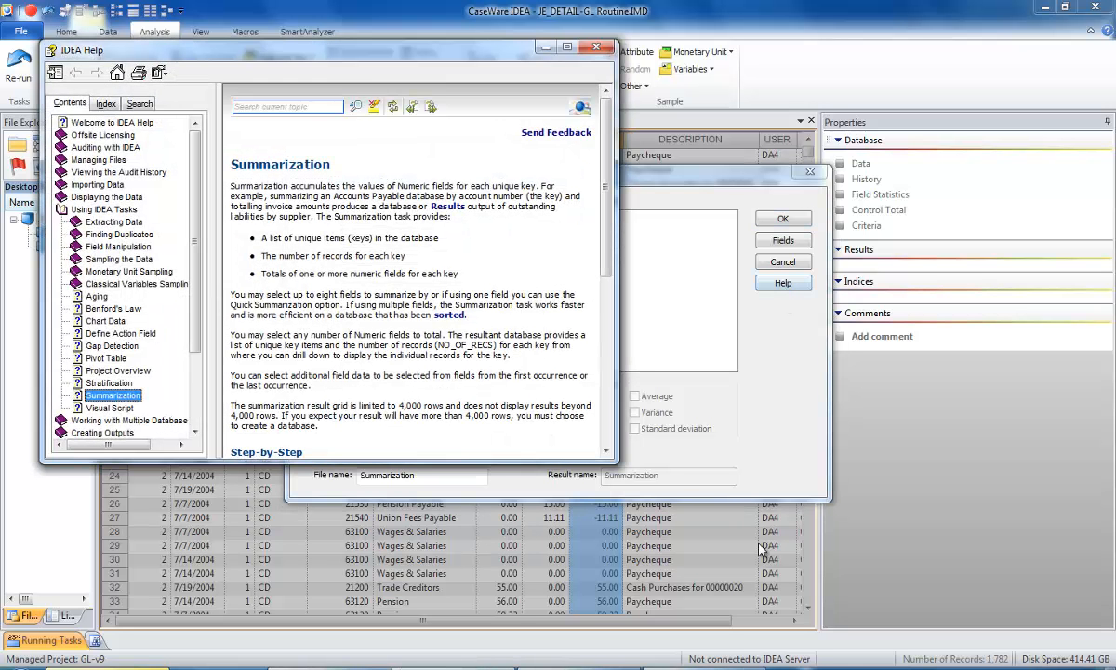
left_click_drag(617, 369, 740, 373)
mouse_move(731, 270)
left_mouse_down()
mouse_move(735, 418)
mouse_move(720, 265)
left_mouse_up()
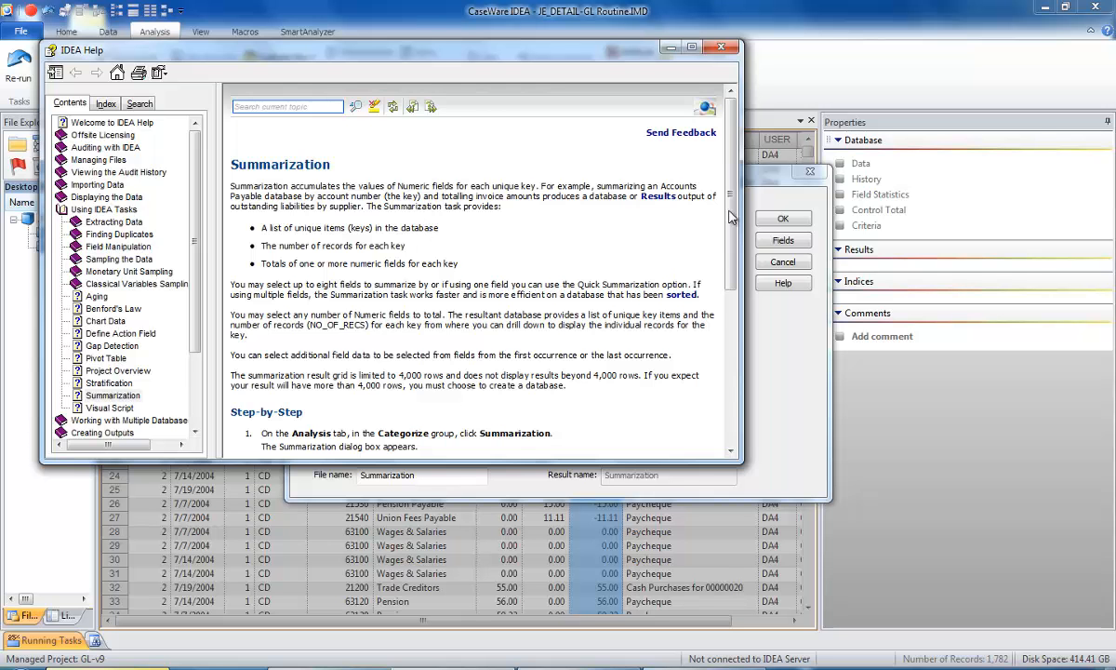
scroll(687, 207, "down", 6)
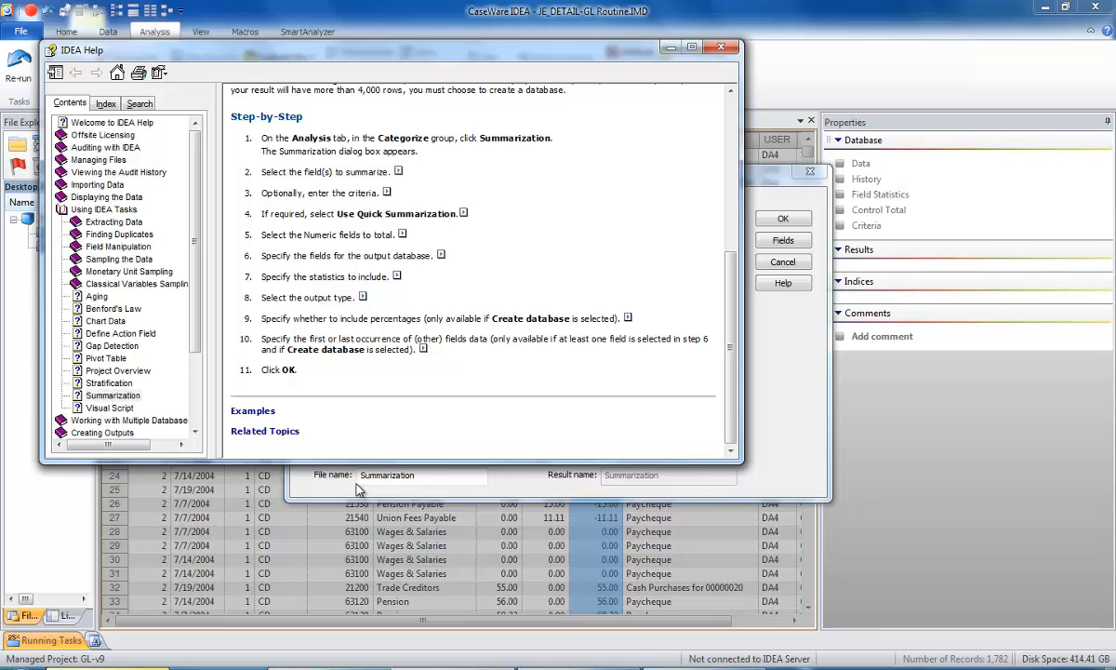
left_click(721, 50)
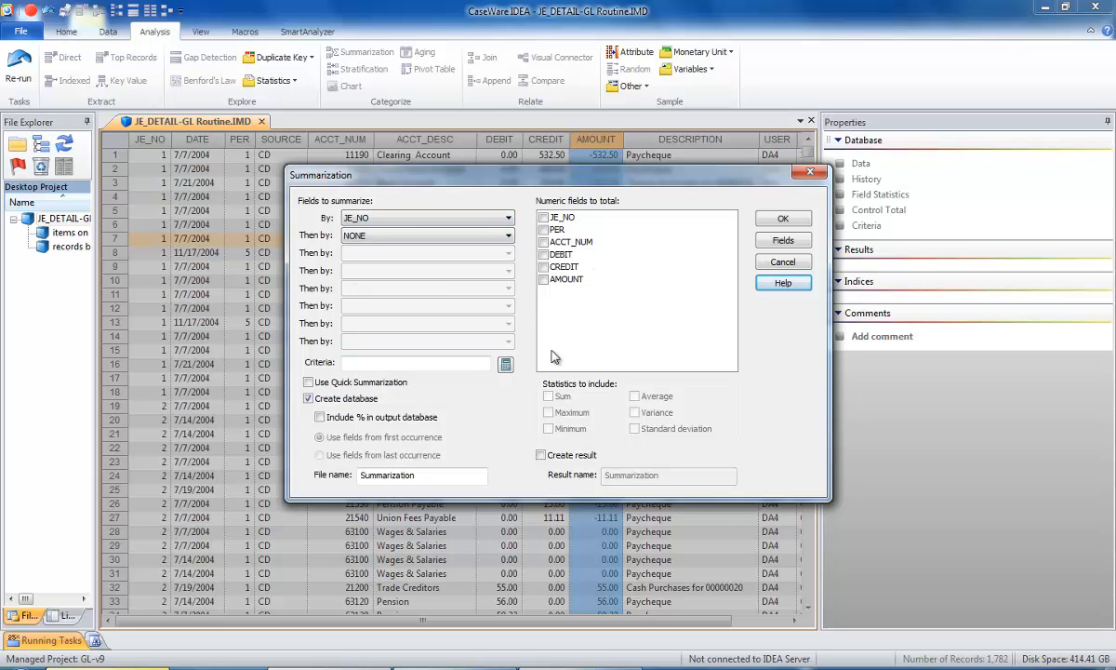
Summarize by JE_NO with a sum of AMOUNT and no additional fields, saving the output database as Sum by JE.
left_click(421, 474)
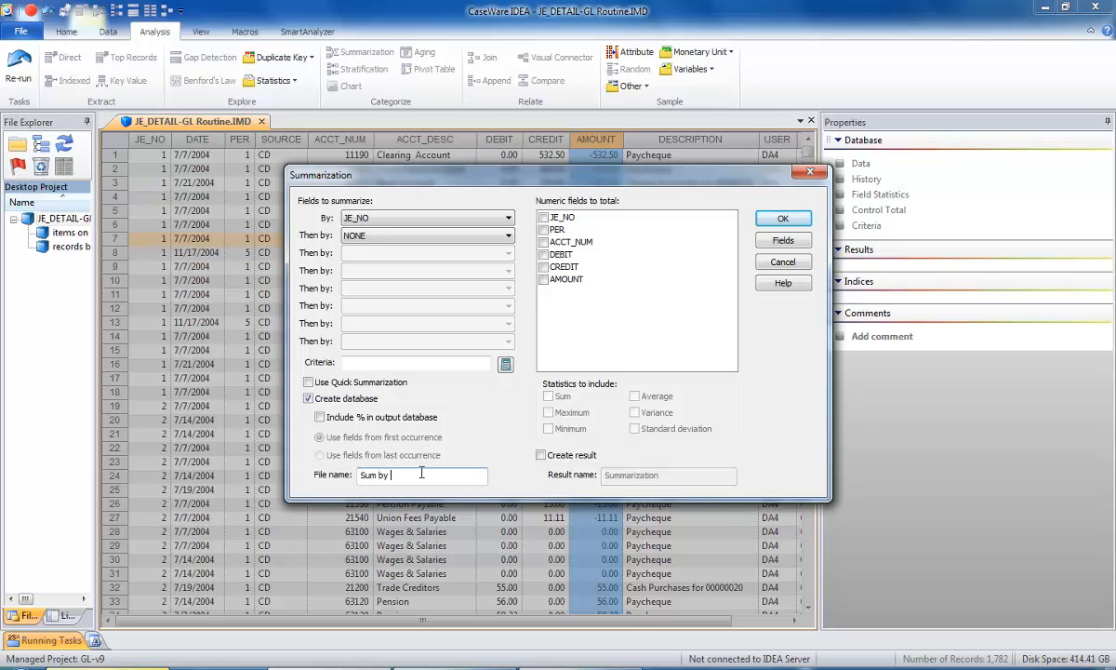
type("Sum by JE")
left_click(556, 280)
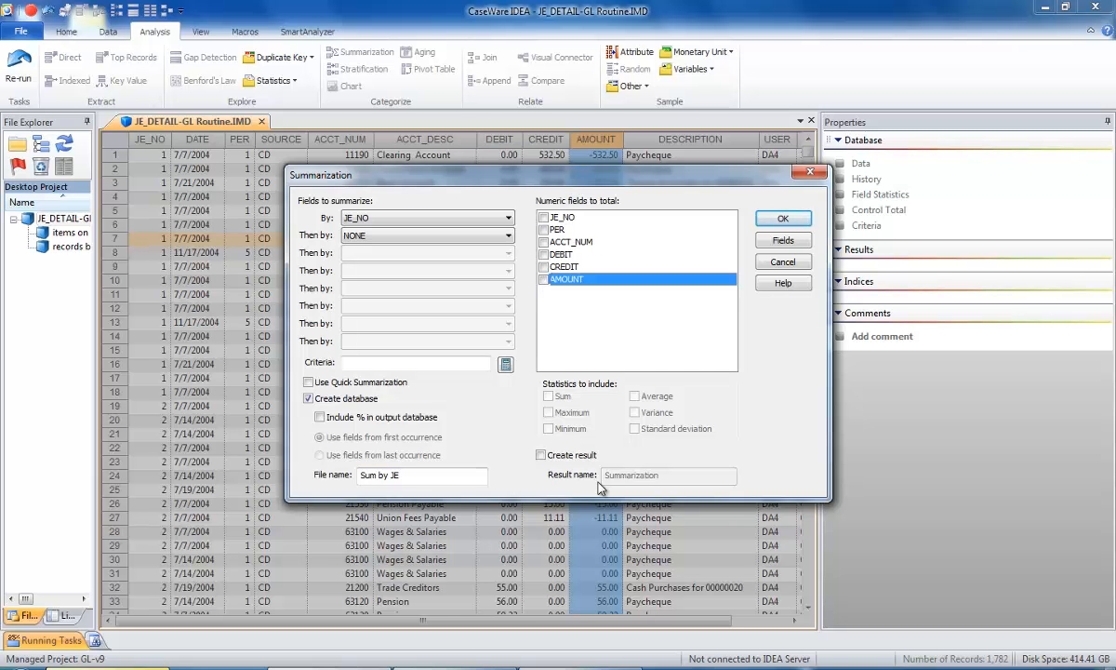
left_click(543, 279)
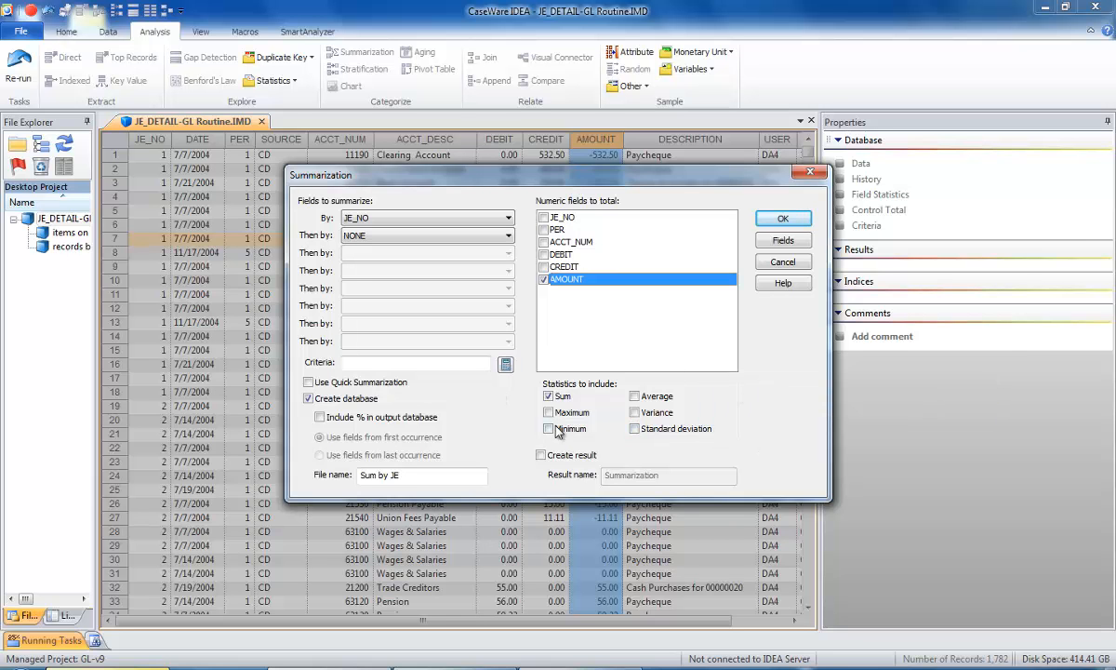
left_click(780, 240)
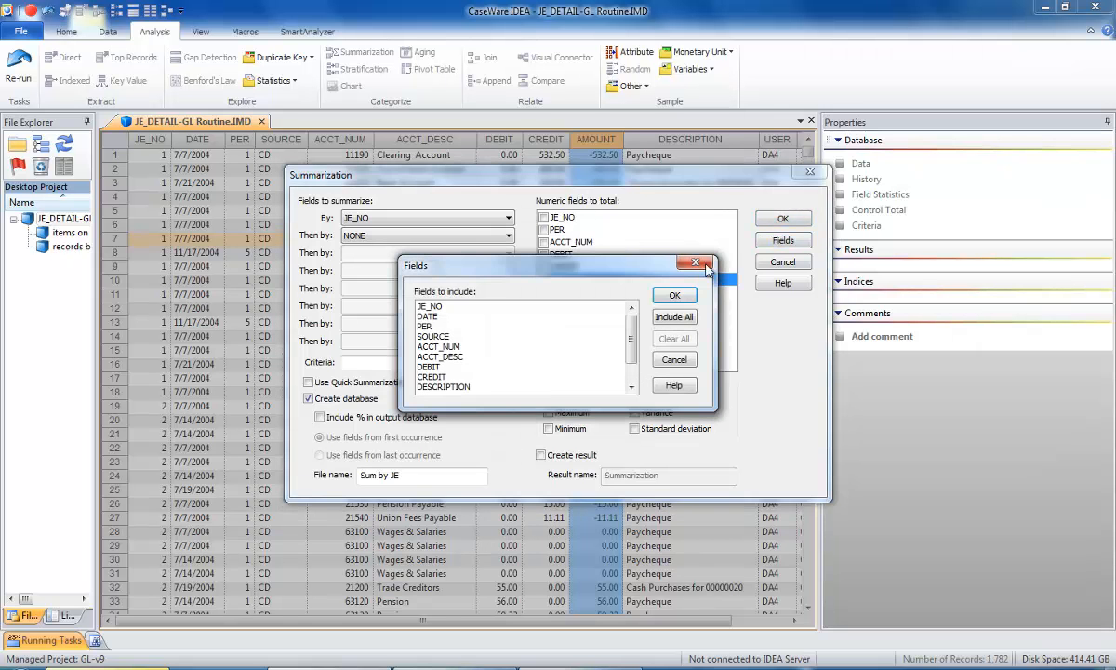
left_click(675, 294)
left_click(782, 217)
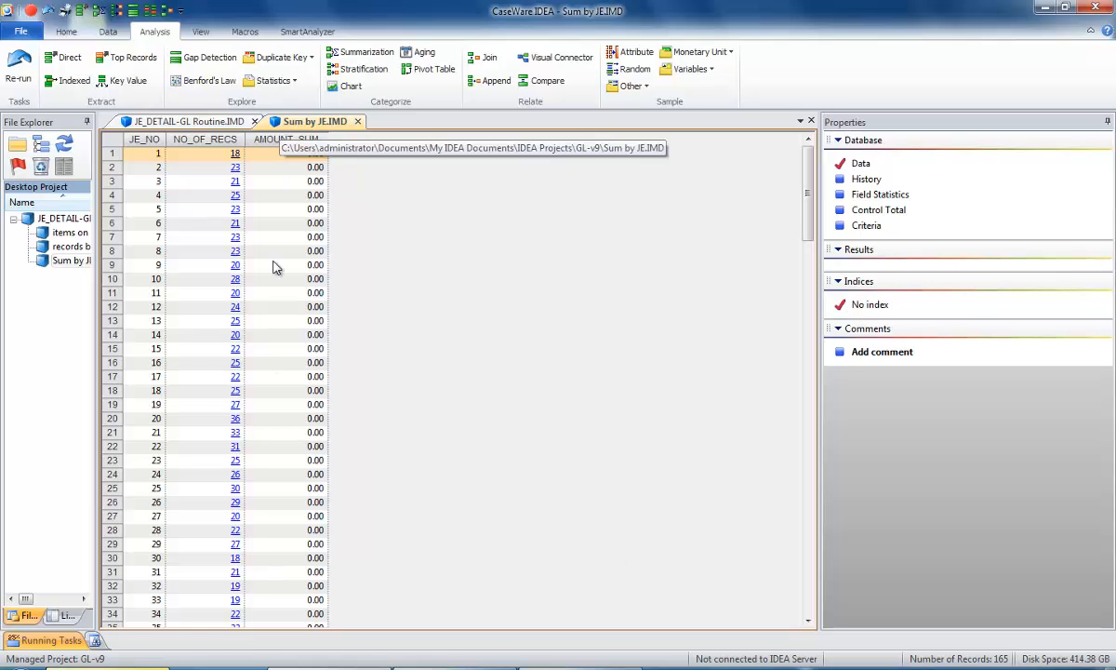
Preview the underlying records of journal entry 1 from the Sum by JE summary.
left_click(236, 154)
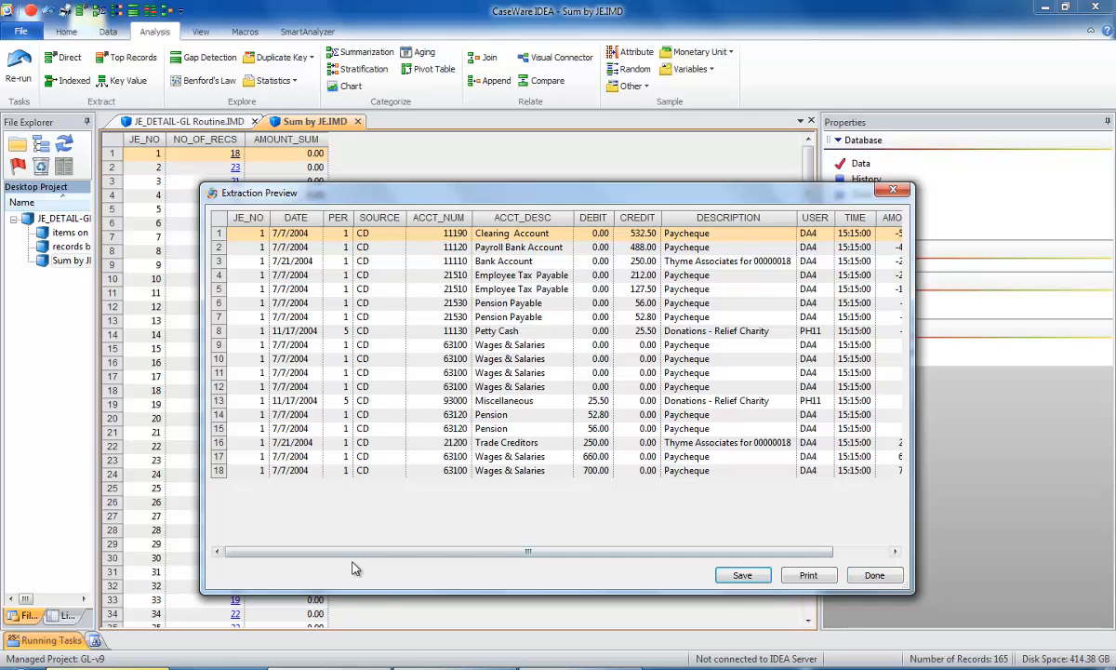
left_click(874, 576)
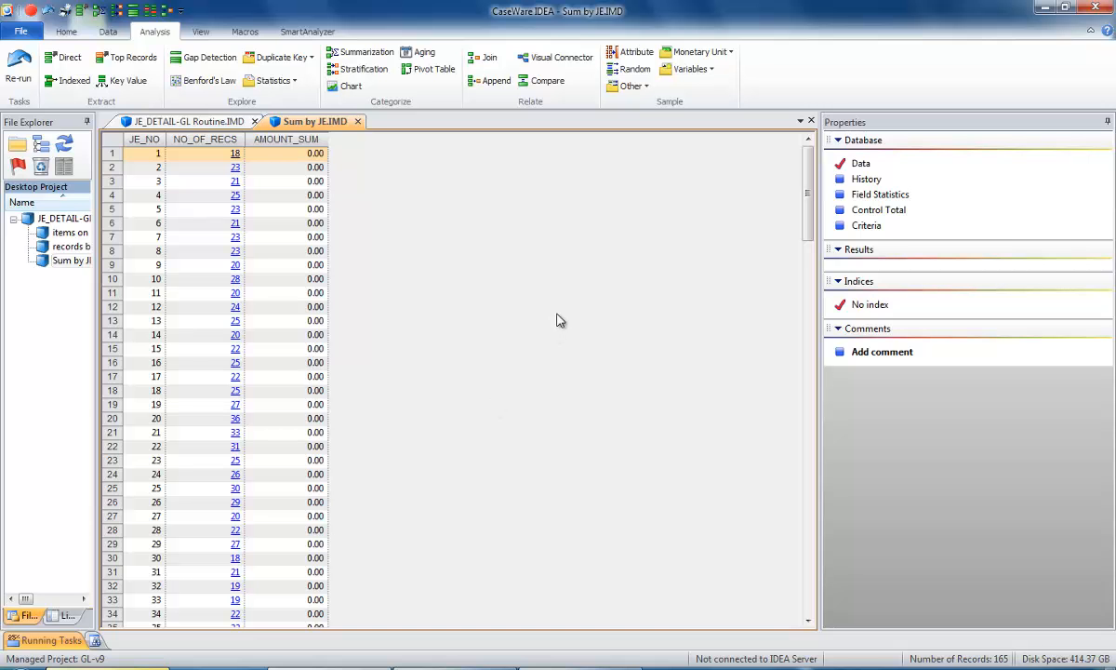
Set up a Direct Extraction of all records in Sum by JE with the file name nonbalancing journal entries.
left_click(67, 62)
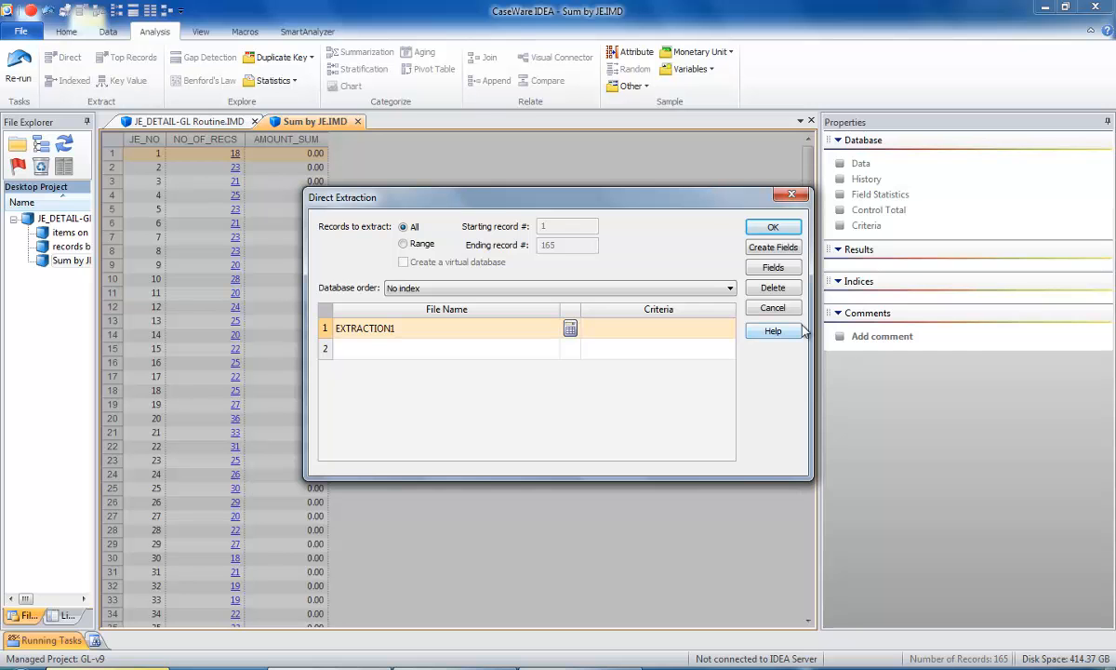
double_click(388, 328)
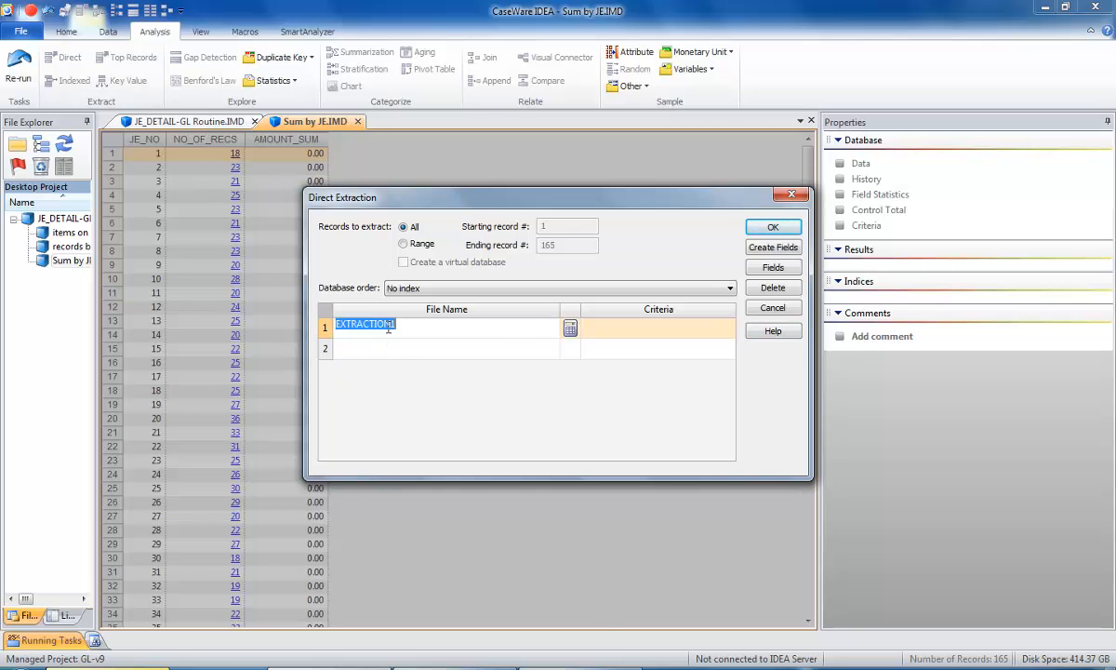
type("nonbalancing journal entries")
Enter the extraction criteria AMOUNT_SUM <> 0, validate and accept the equation, and run the extraction.
left_click(570, 330)
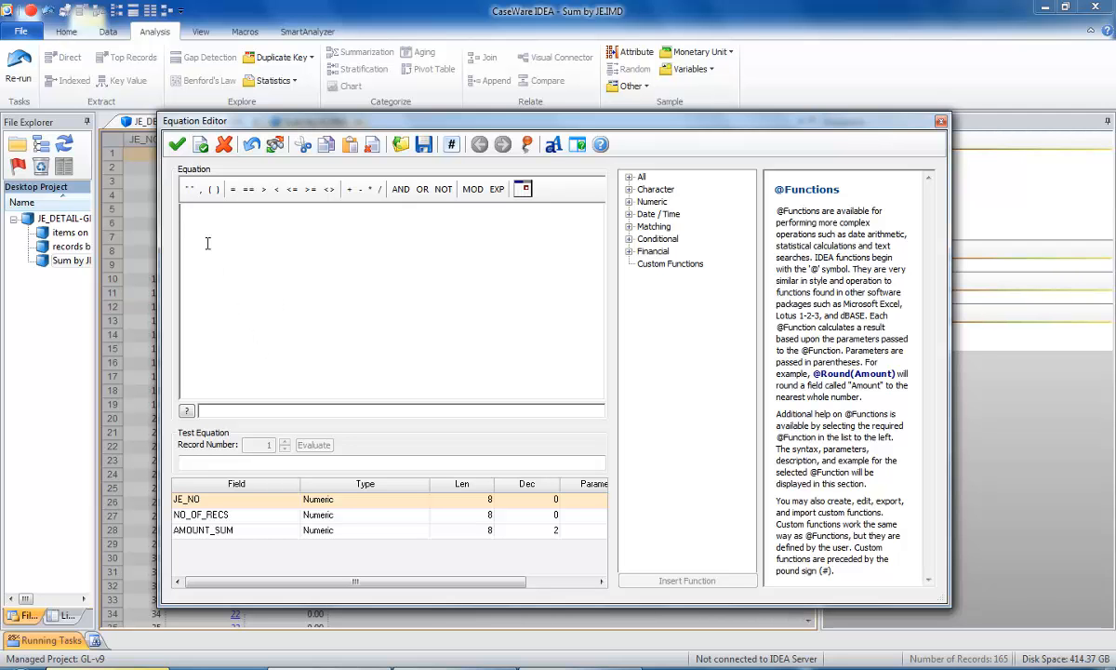
left_click(223, 531)
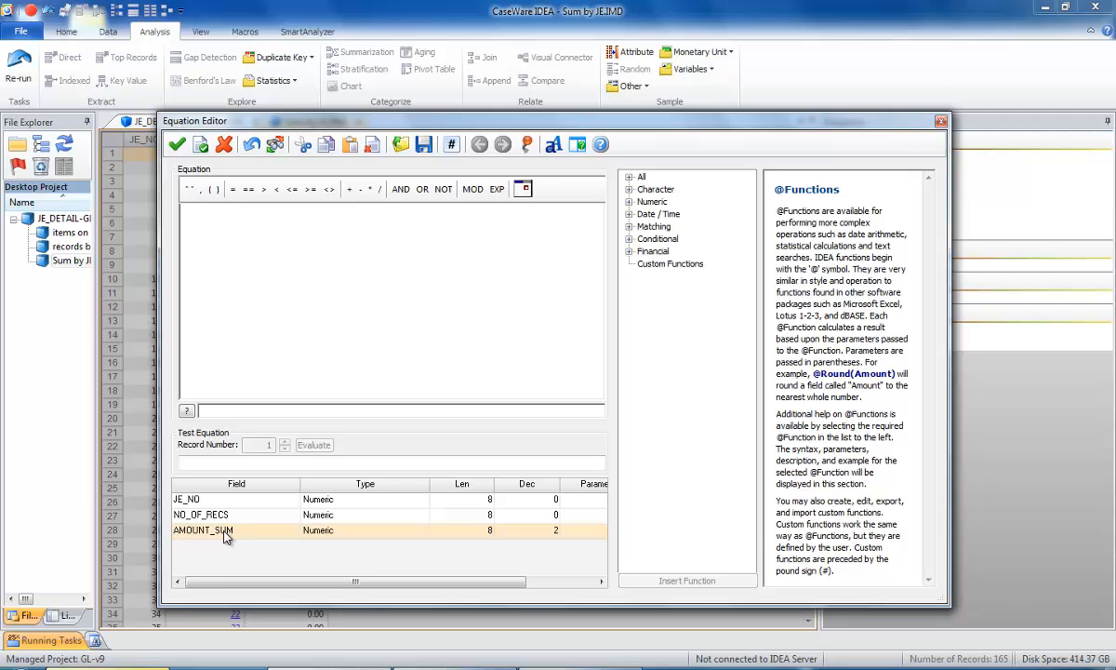
double_click(226, 532)
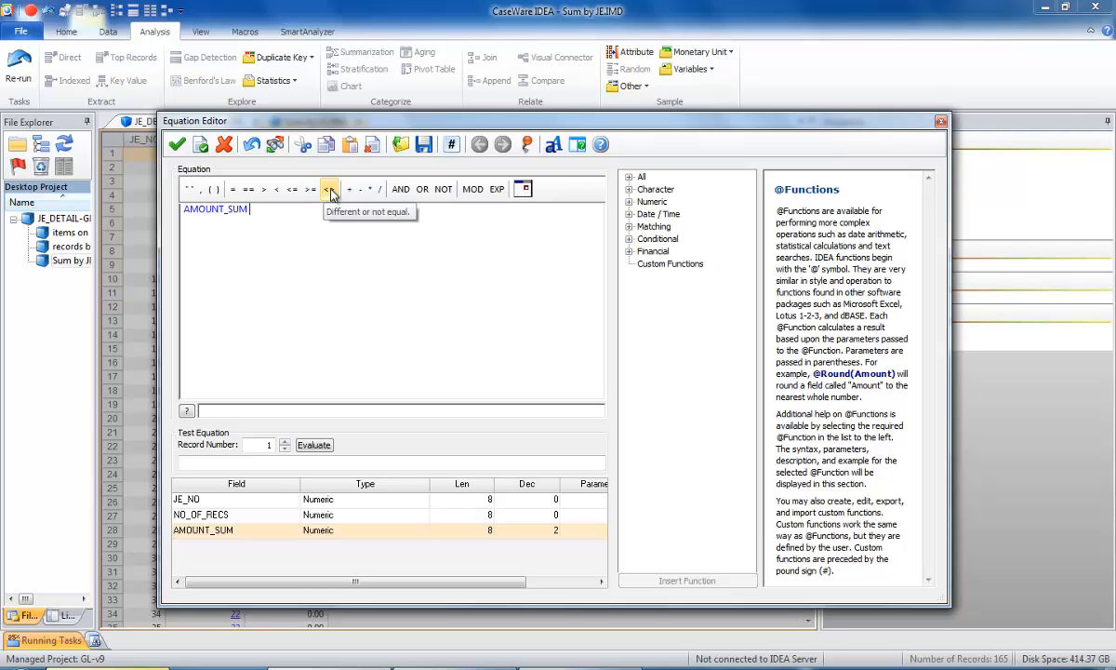
left_click(328, 190)
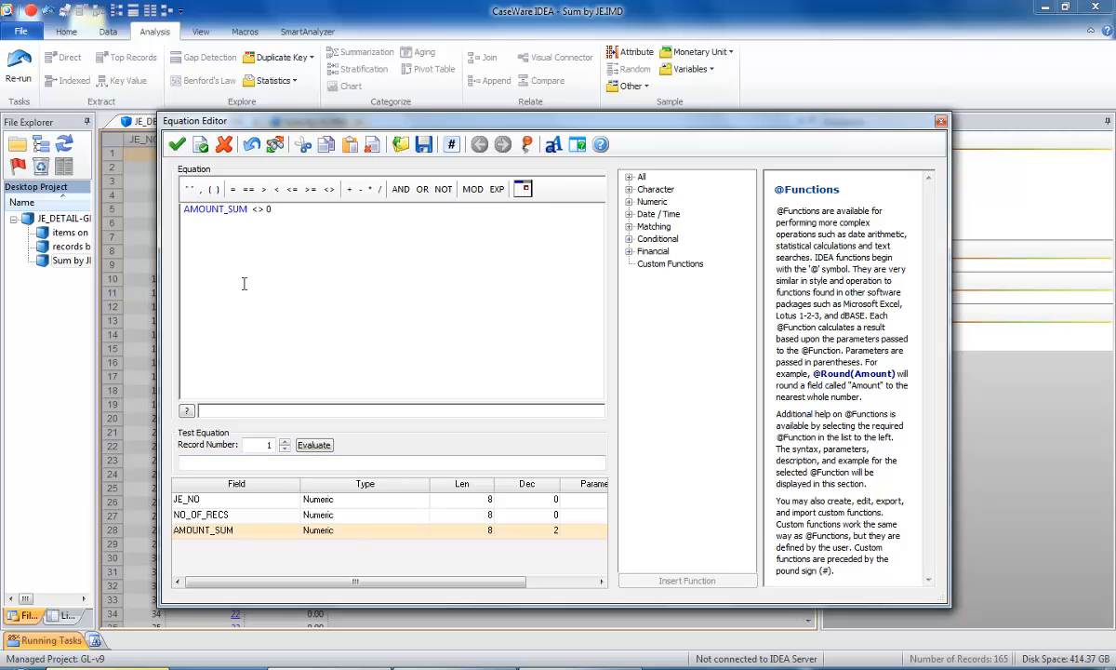
left_click(201, 147)
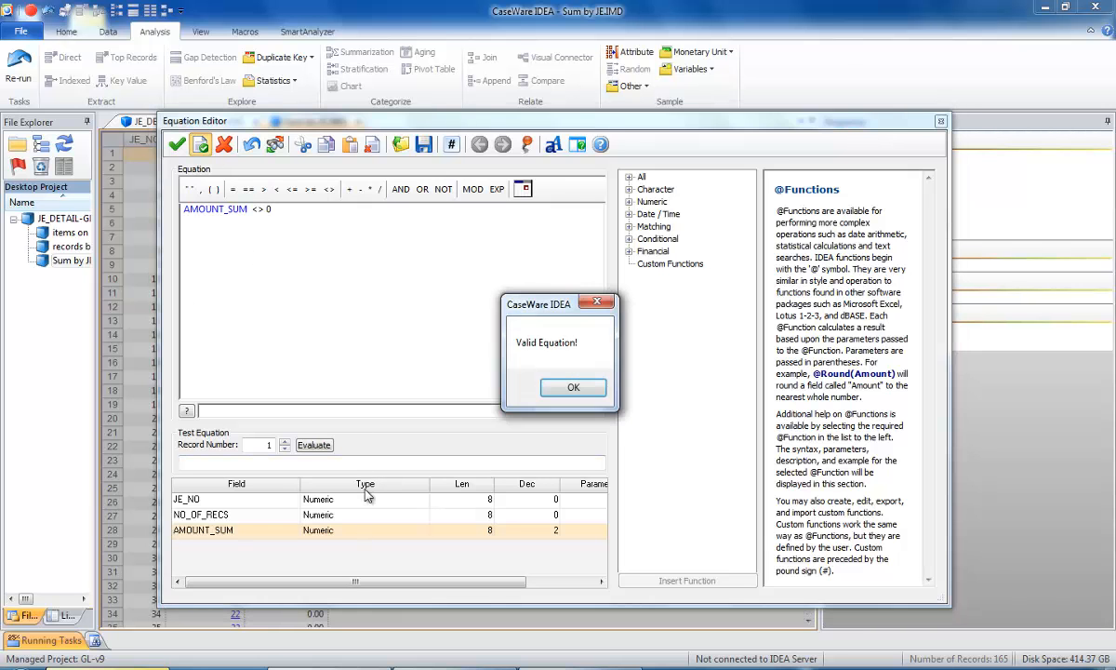
left_click(573, 389)
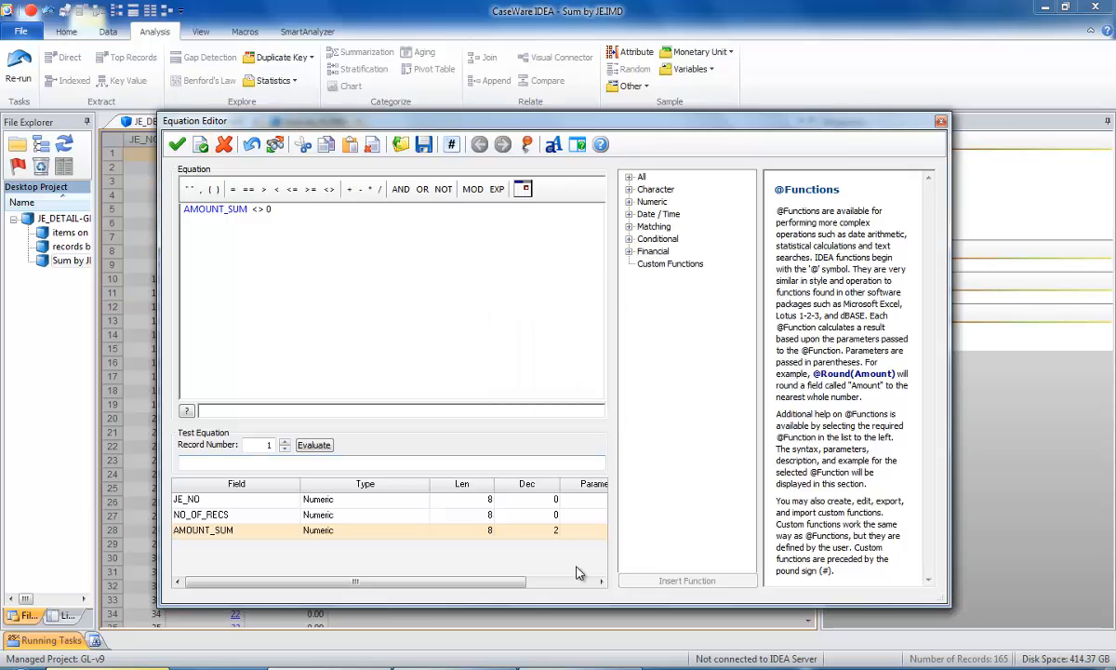
left_click(176, 144)
left_click(772, 227)
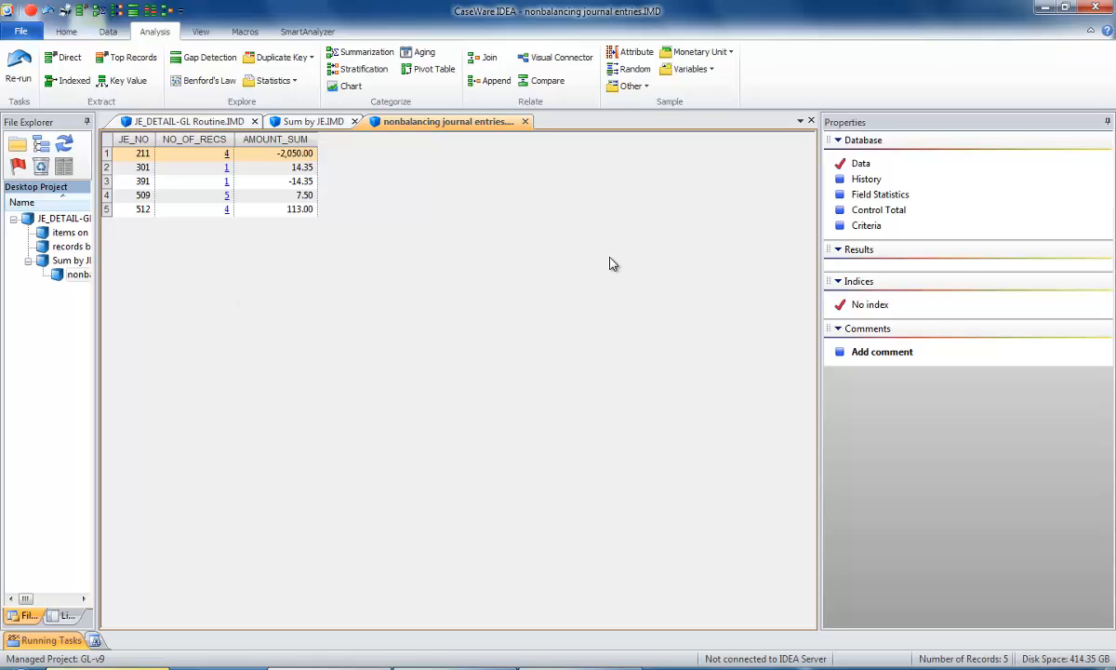
Preview the underlying records of journal entry 211, and close the nonbalancing journal entries and Sum by JE databases.
left_click(227, 154)
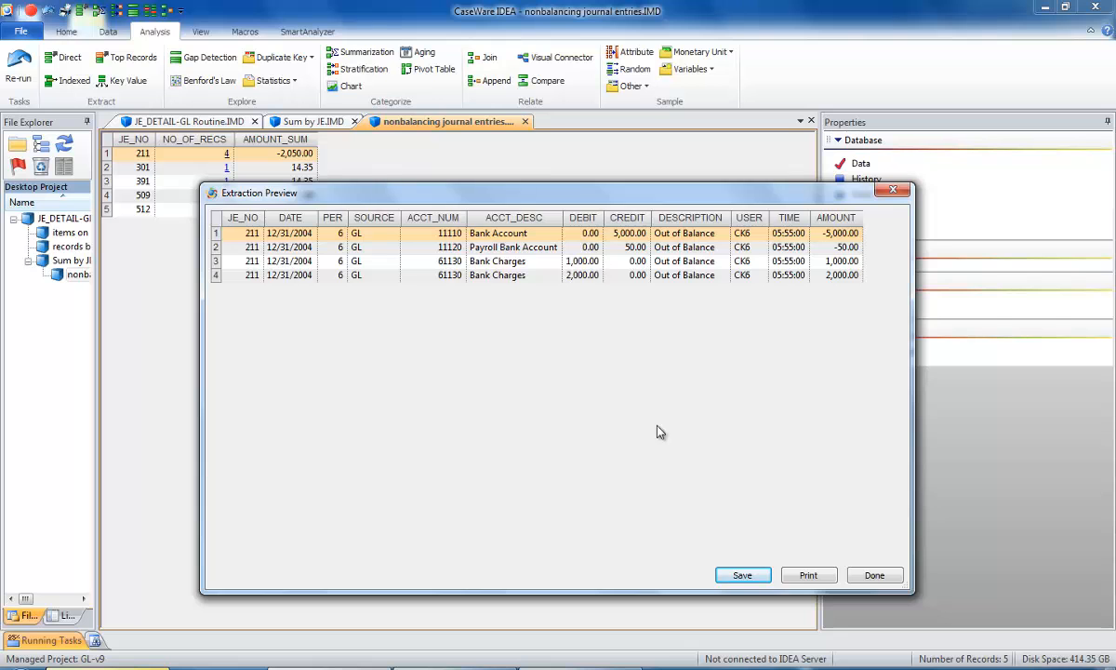
left_click(873, 576)
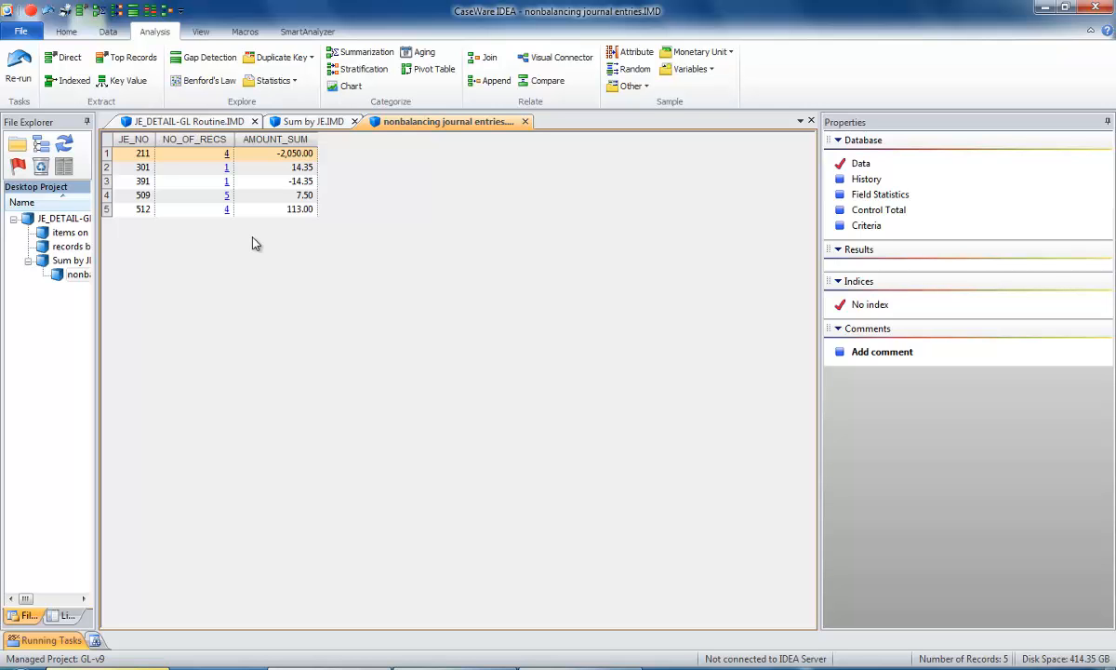
left_click(525, 122)
left_click(358, 122)
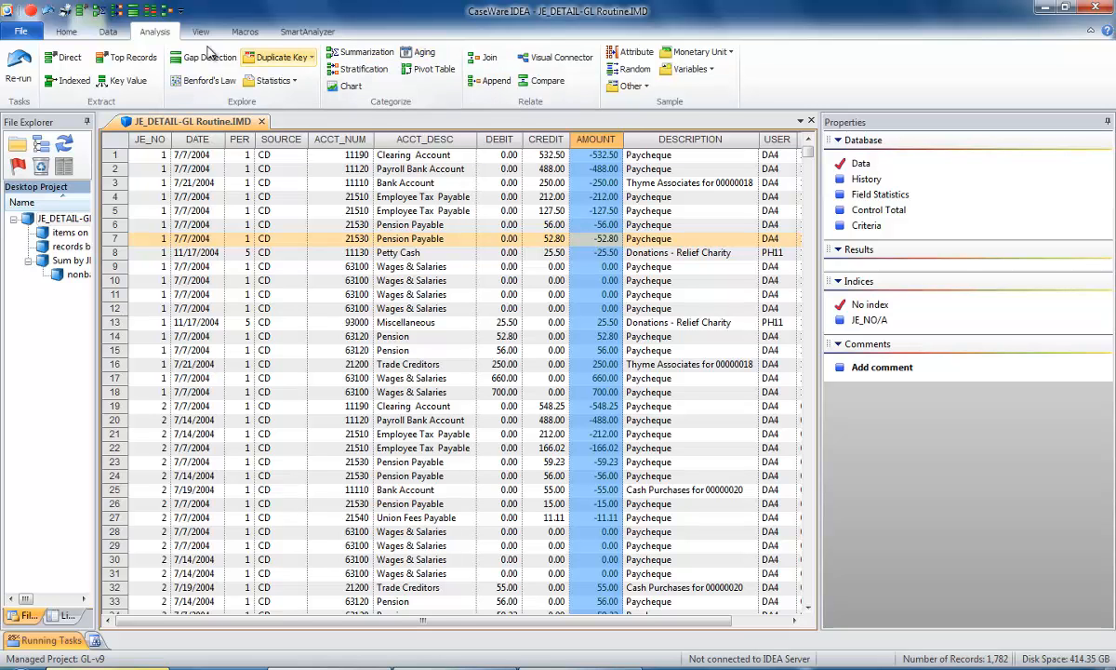
Run Gap Detection on JE_NO with an increment of 1, and rerun it to also create a database named JE Gap Detection.
left_click(197, 57)
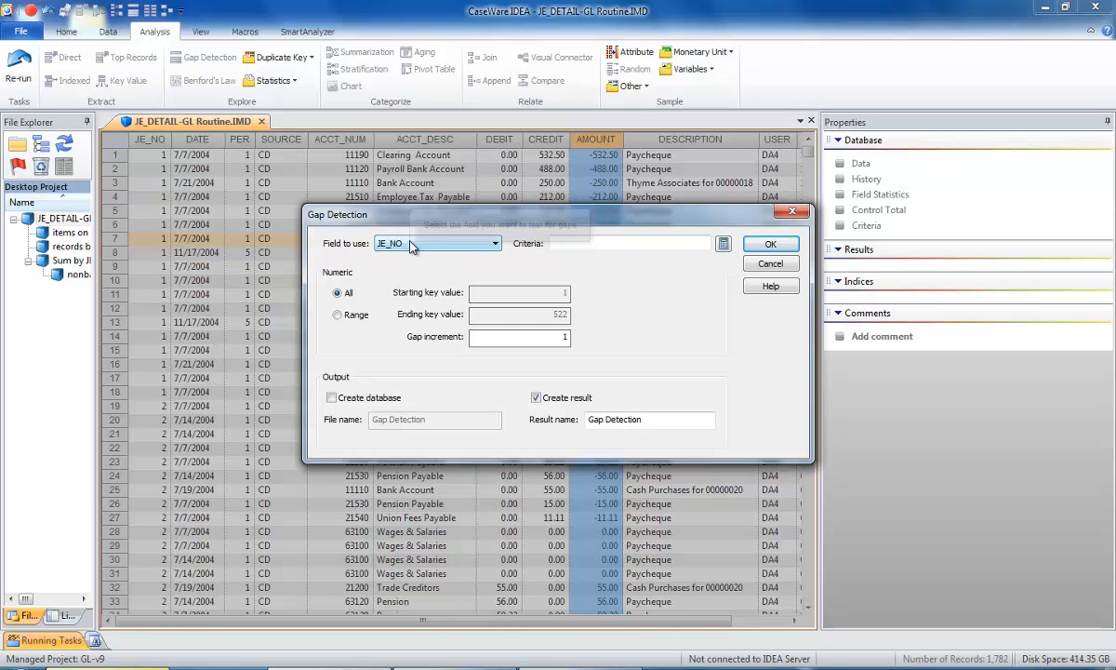
left_click(771, 245)
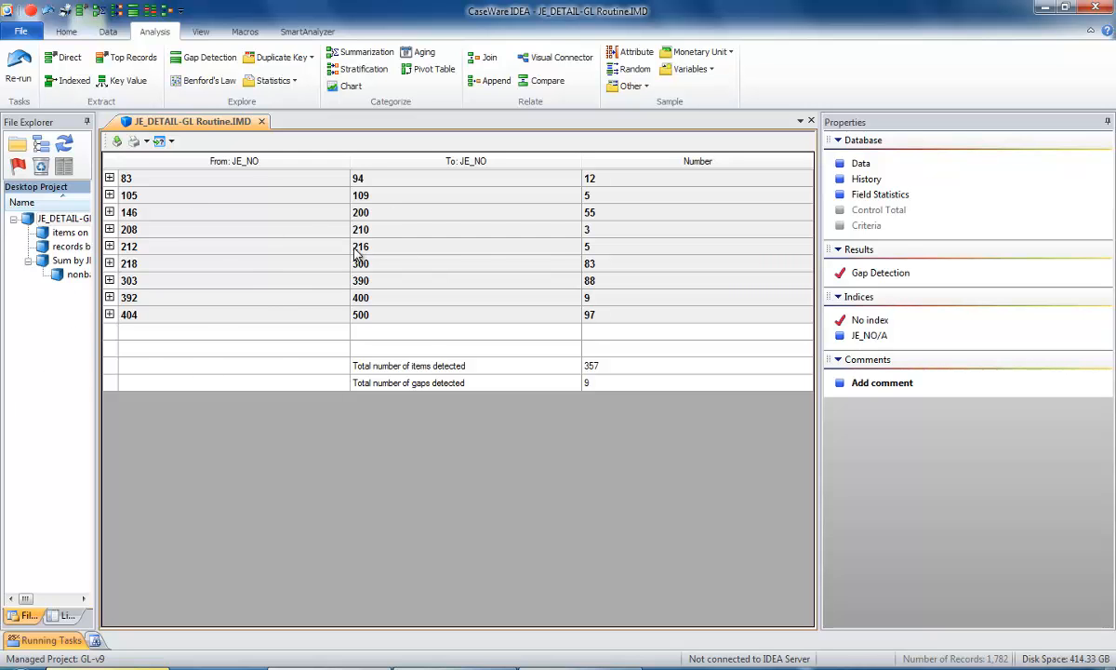
left_click(21, 61)
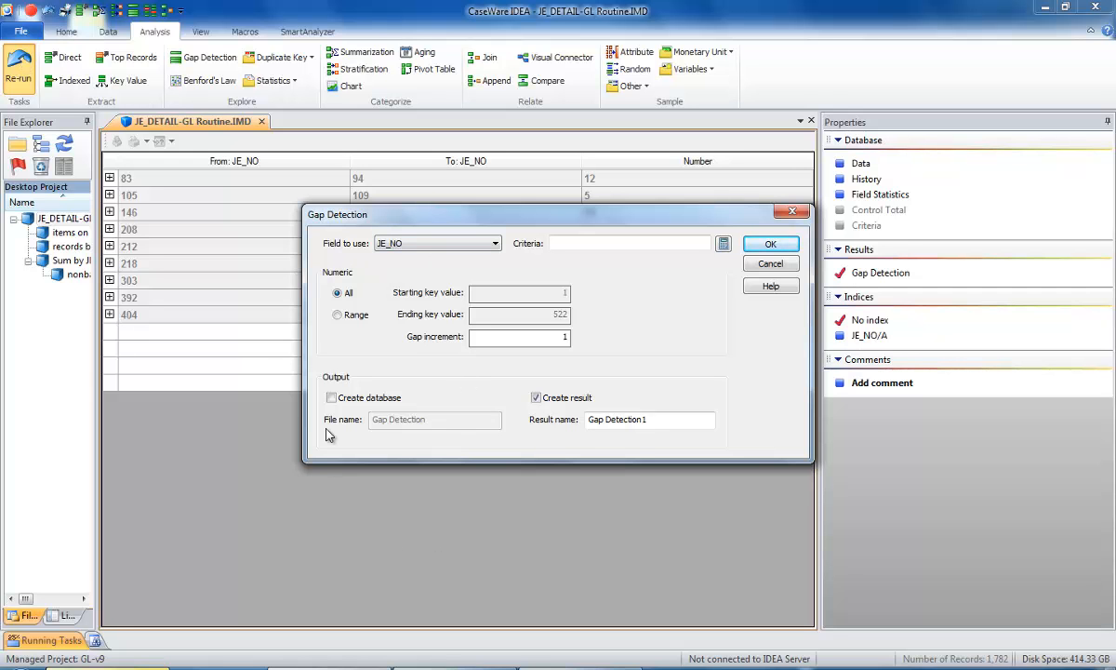
left_click(331, 397)
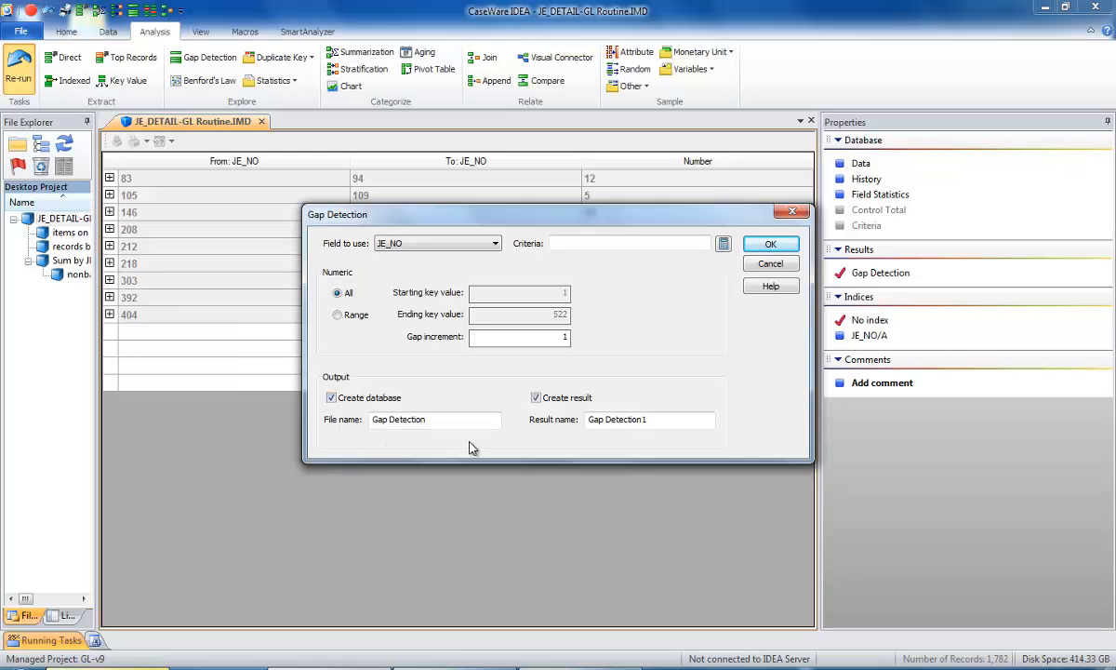
left_click(373, 420)
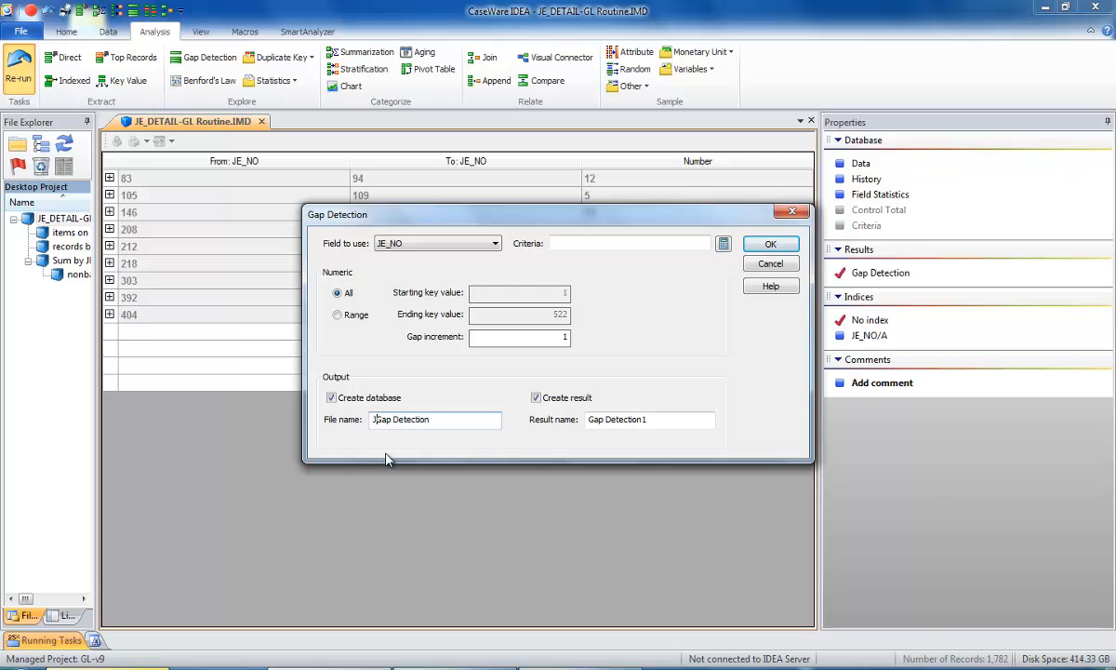
type("JE")
left_click(770, 244)
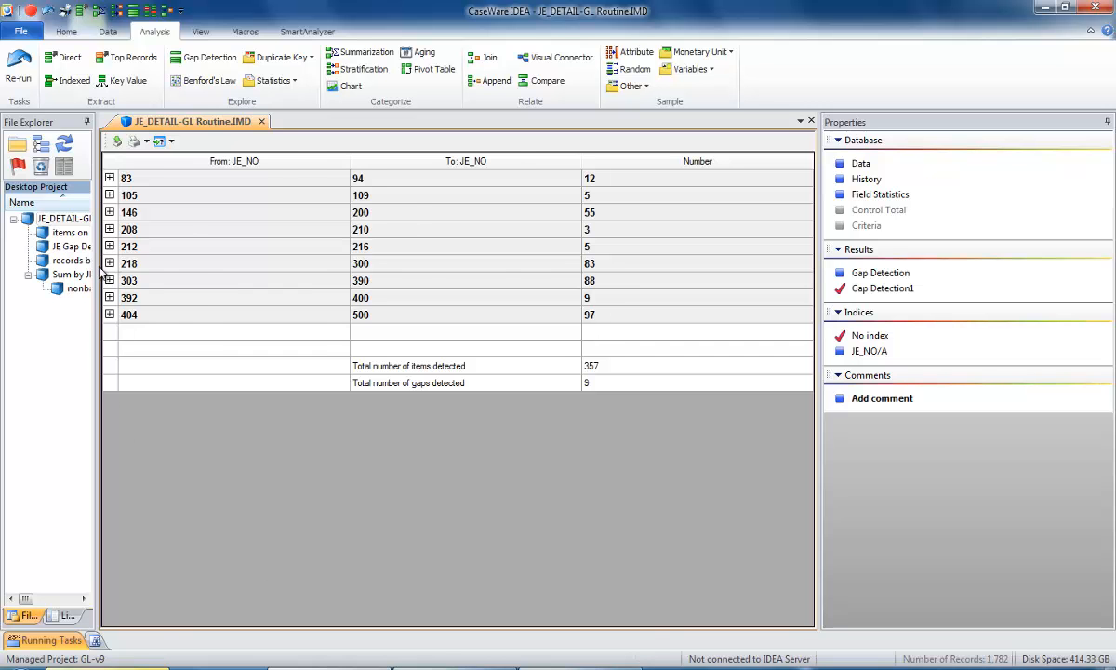
Widen the File Explorer, review the JE Gap Detection database and close it, returning to the JE_DETAIL-GL Routine data.
left_click_drag(99, 270, 175, 271)
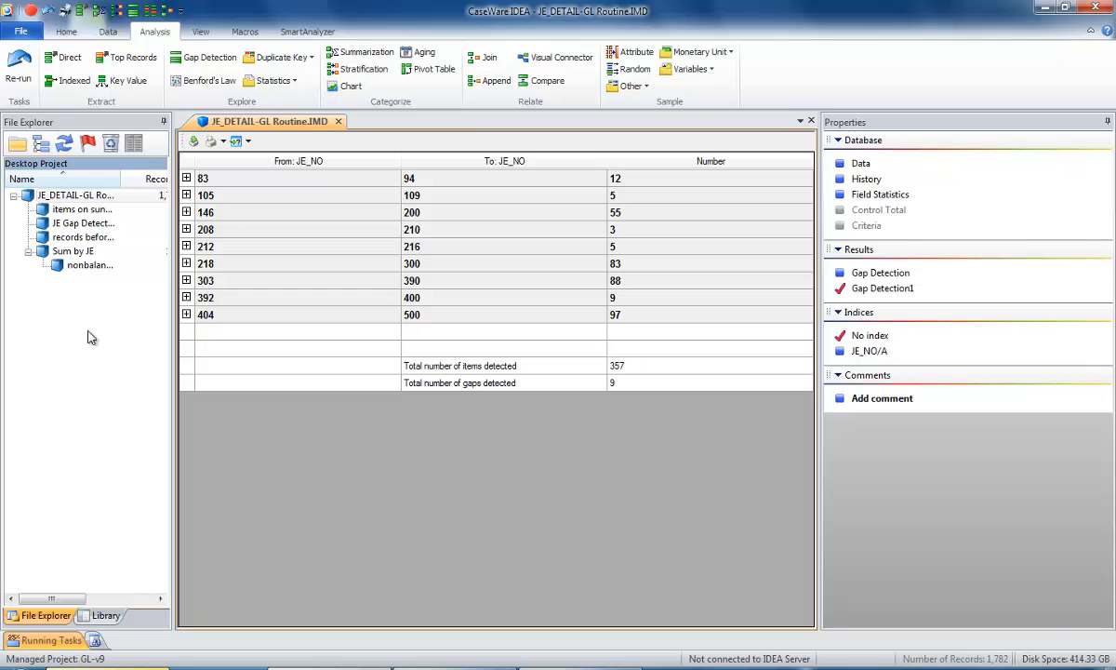
double_click(60, 224)
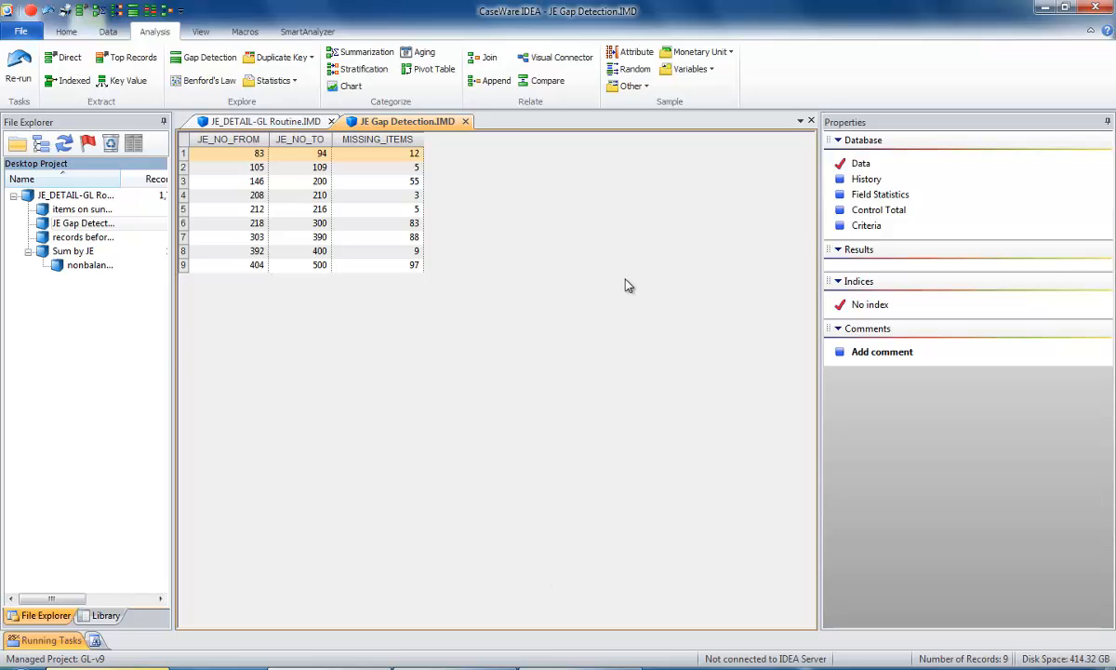
left_click(465, 121)
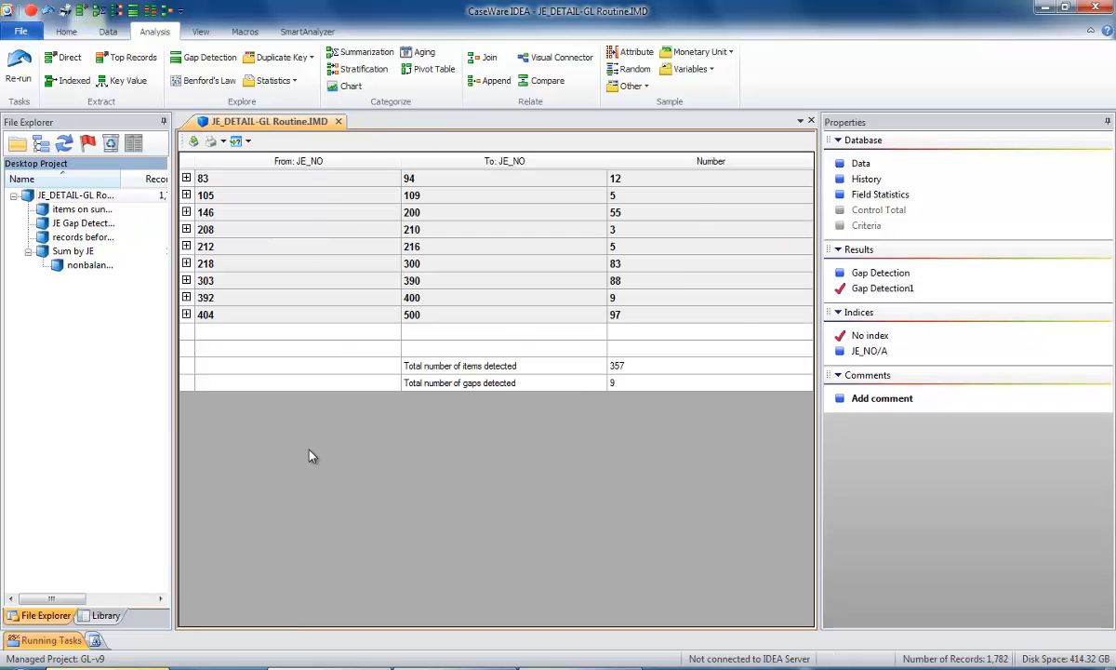
left_click(856, 164)
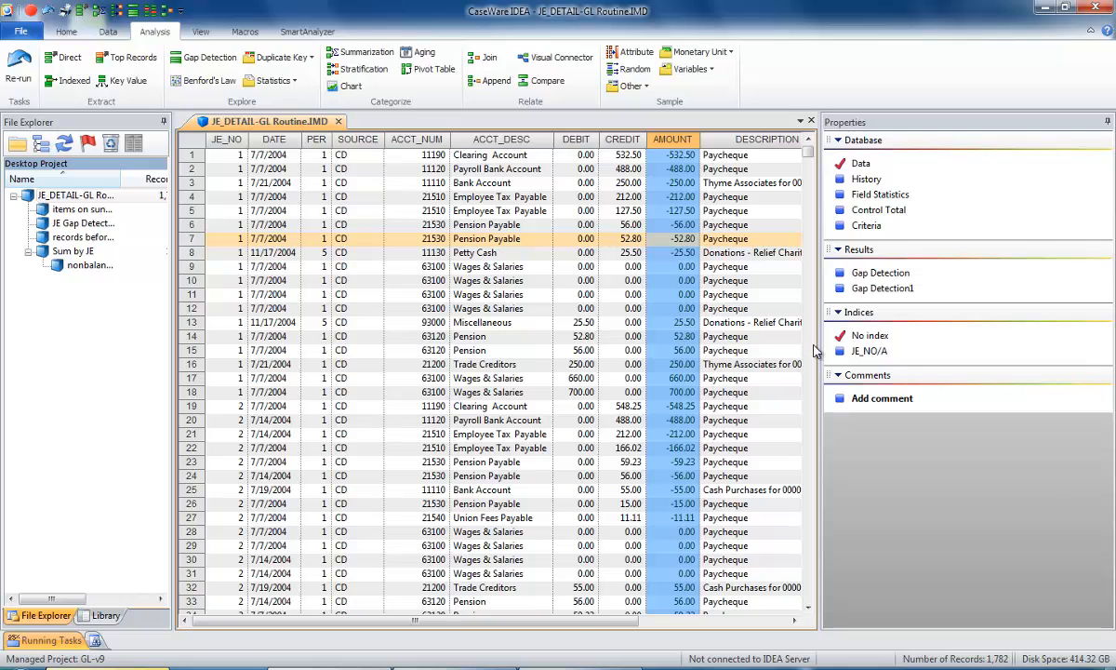
Widen the data area by narrowing the Properties pane, and sort the journal entry records by DEBIT in descending order.
left_click_drag(818, 347, 874, 353)
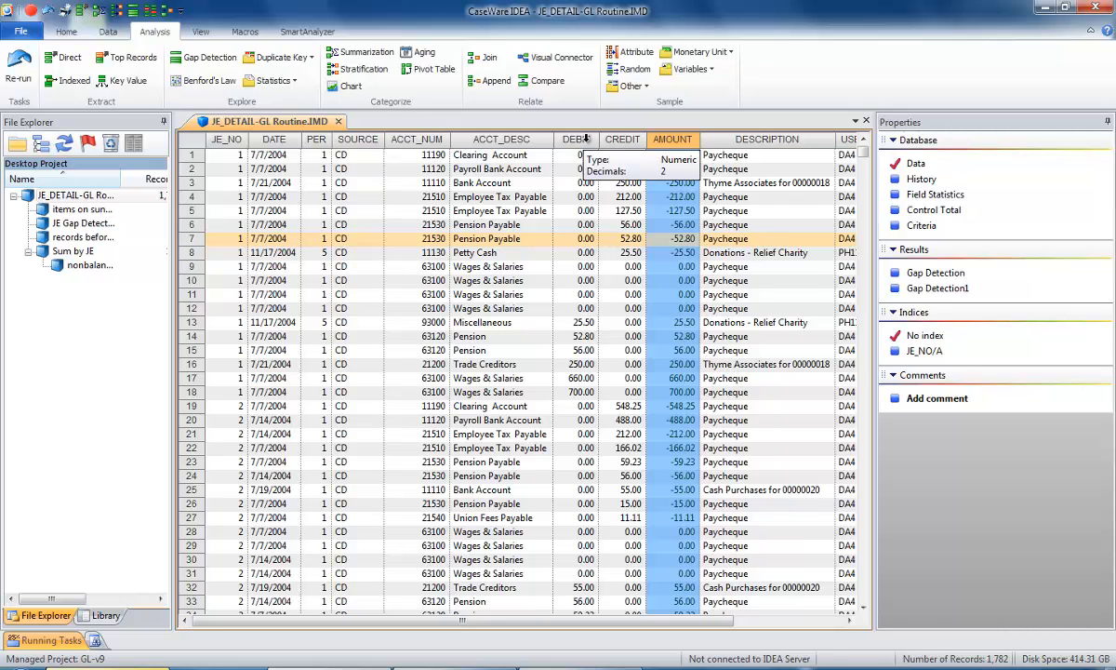
left_click(586, 138)
left_click(586, 139)
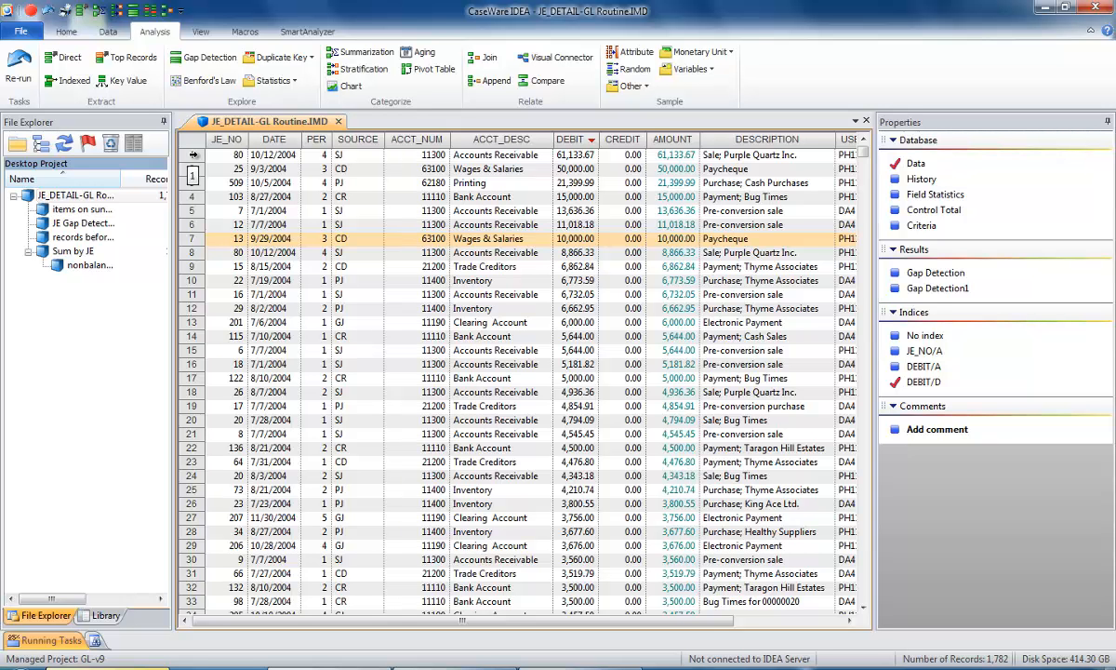
Select the first seven records, those with debits of 10,000.00 or more, and save only them as a database named large debit items.
left_click(192, 155)
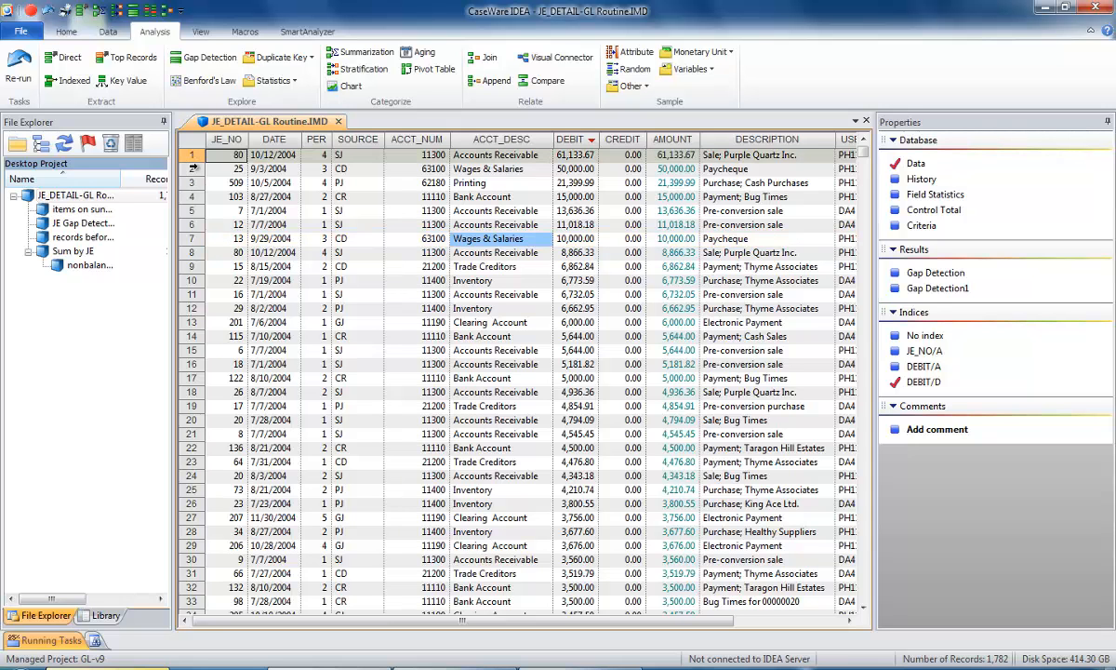
left_click_drag(191, 157, 191, 239)
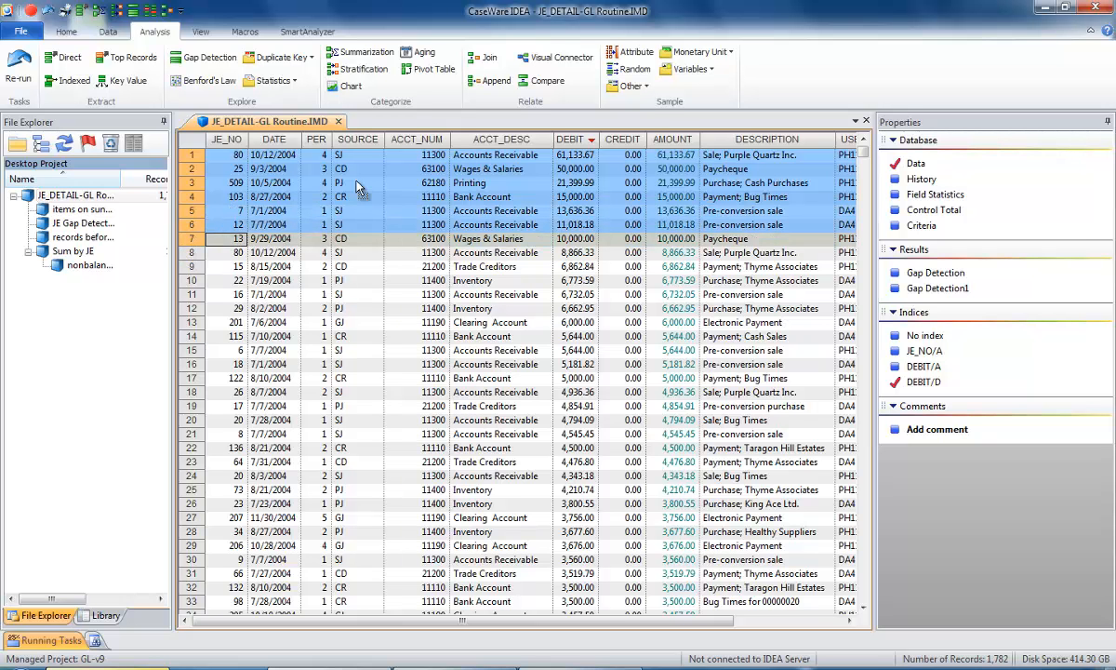
right_click(369, 257)
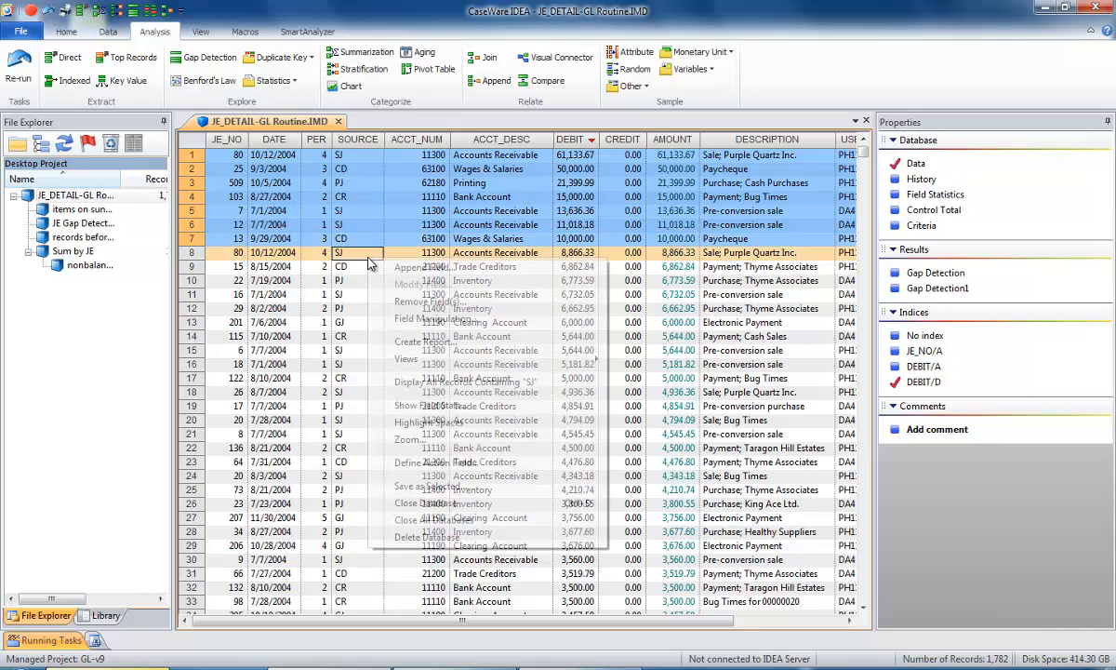
left_click(418, 486)
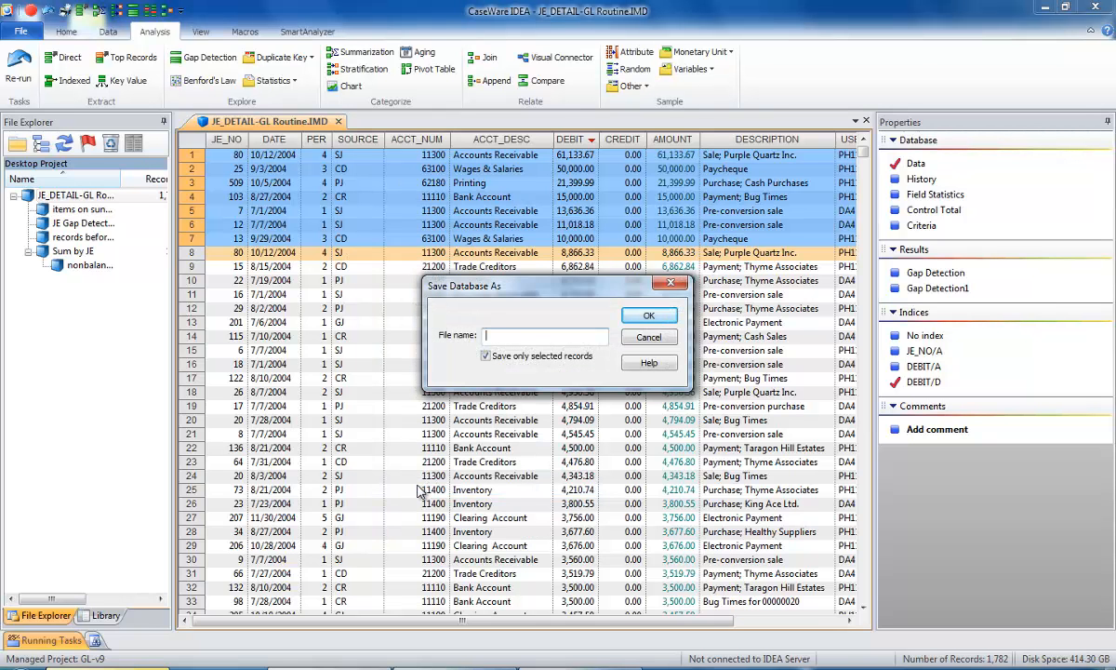
type("large debit items")
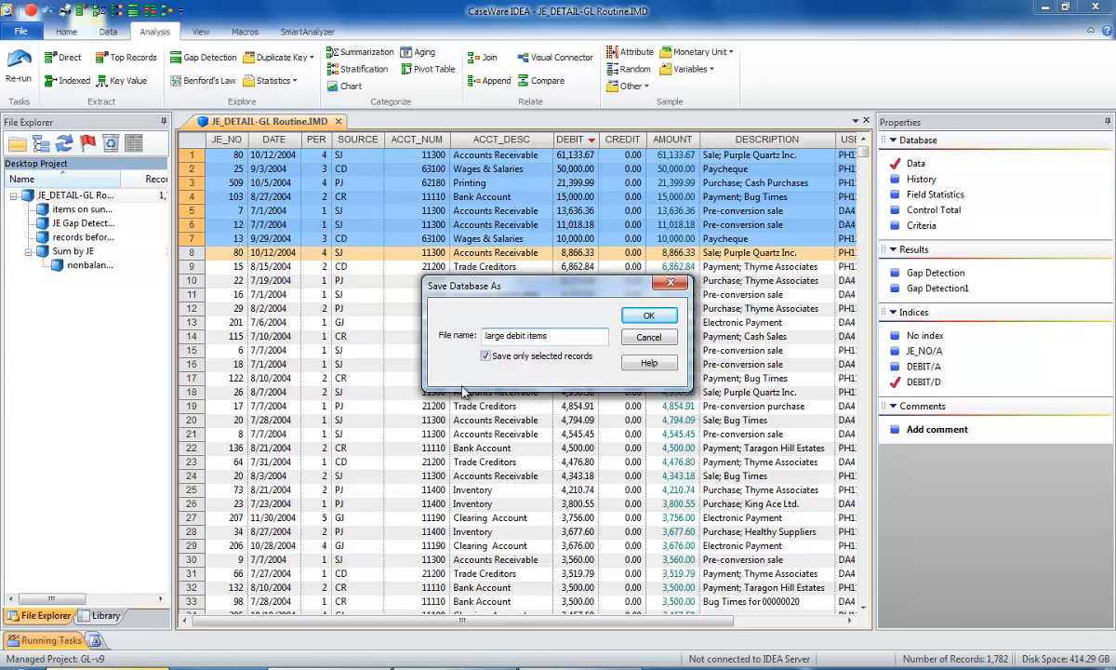
left_click(661, 318)
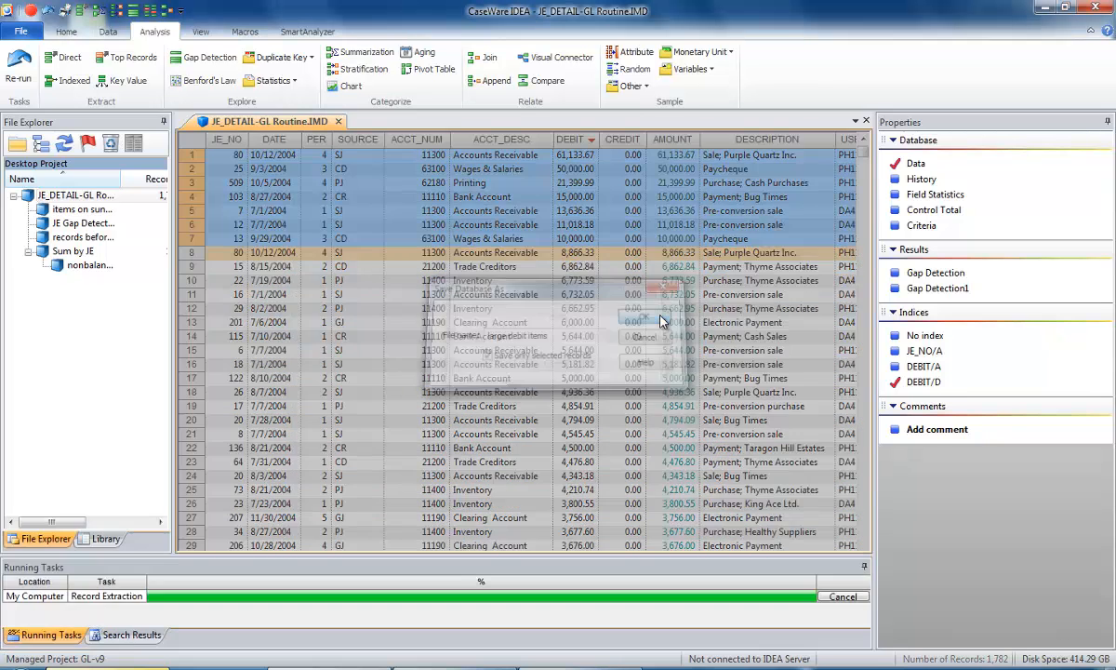